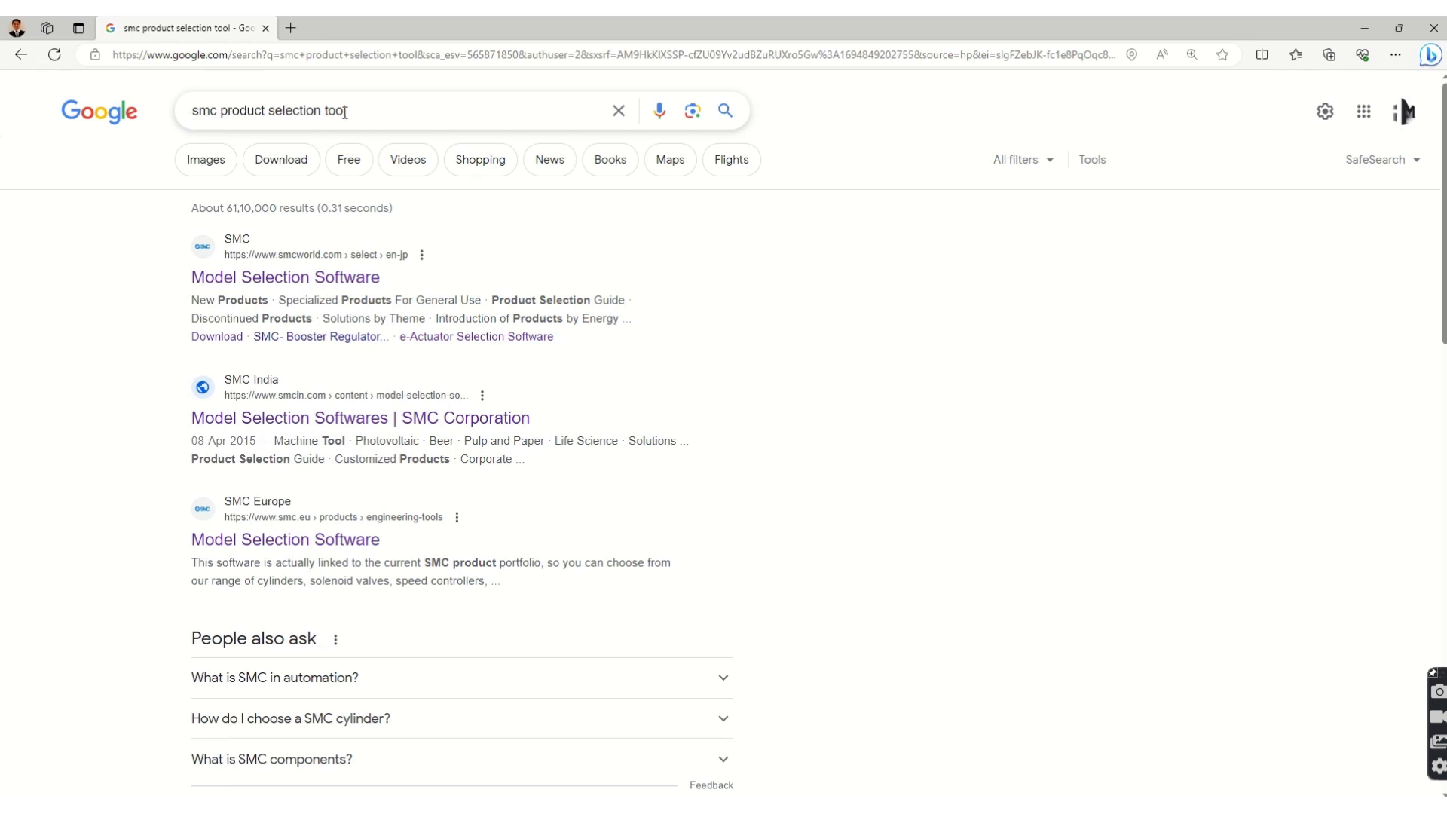
Open the smcworld.com Model Selection Software search result in a new tab and switch to it.
{"action": "middle_click", "coordinate": [260, 278]}
{"action": "left_click", "coordinate": [312, 32]}
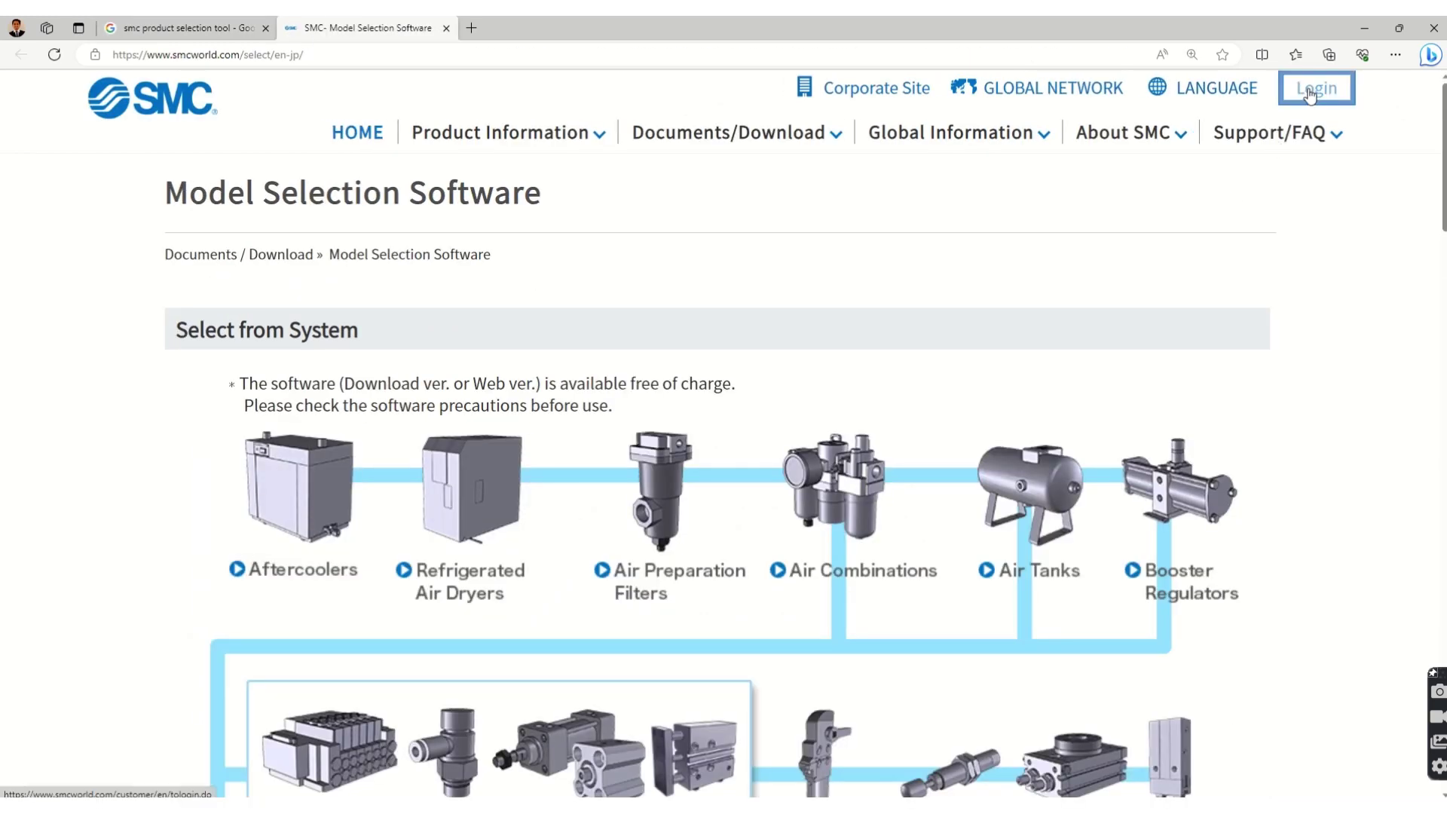
Look through the model selection equipment list and open the Guide Cylinder Selection Software page.
{"action": "scroll", "coordinate": [441, 285], "scroll_direction": "down", "scroll_amount": 10}
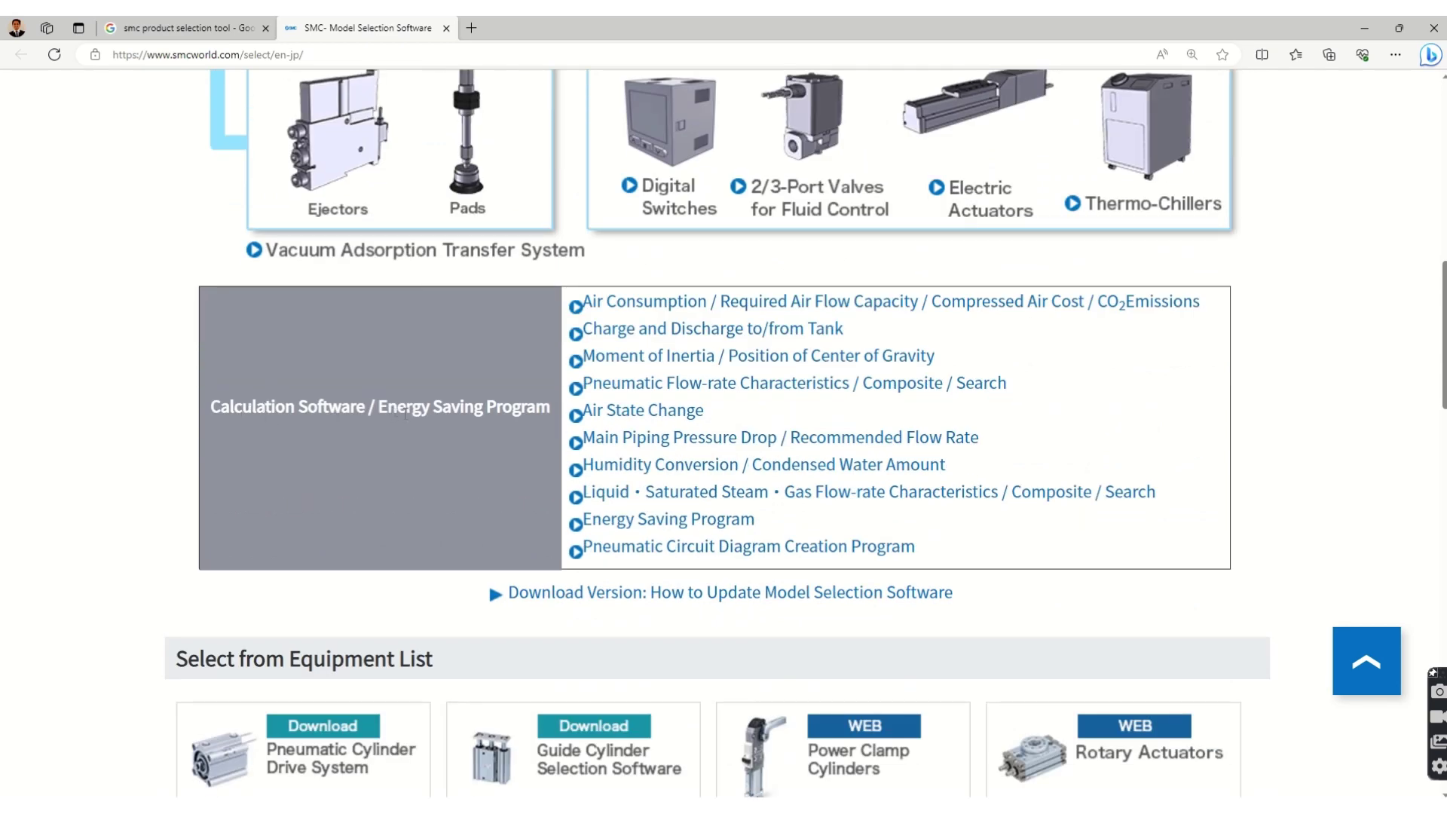
{"action": "scroll", "coordinate": [515, 407], "scroll_direction": "down", "scroll_amount": 6}
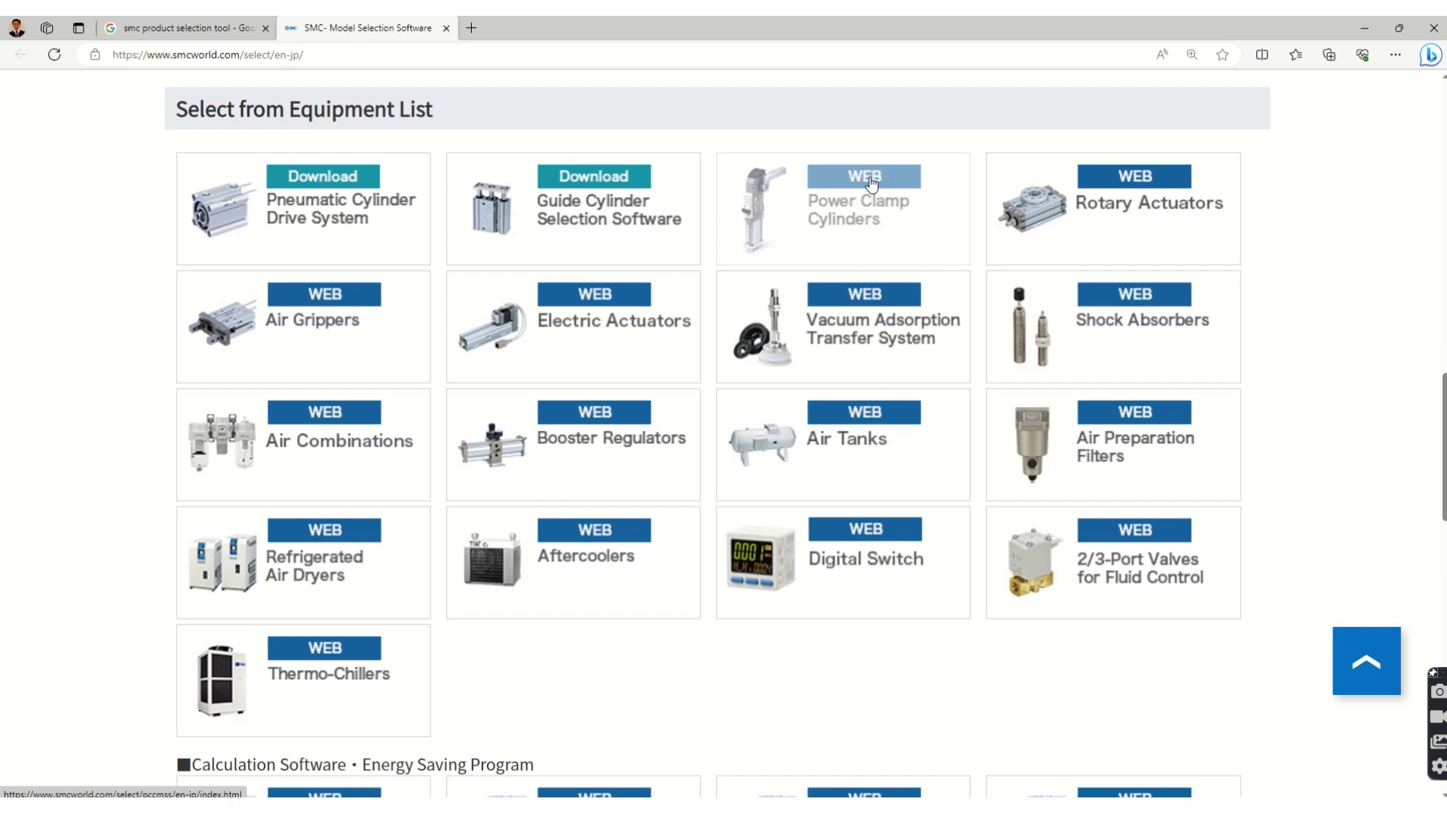
{"action": "scroll", "coordinate": [554, 424], "scroll_direction": "down", "scroll_amount": 2}
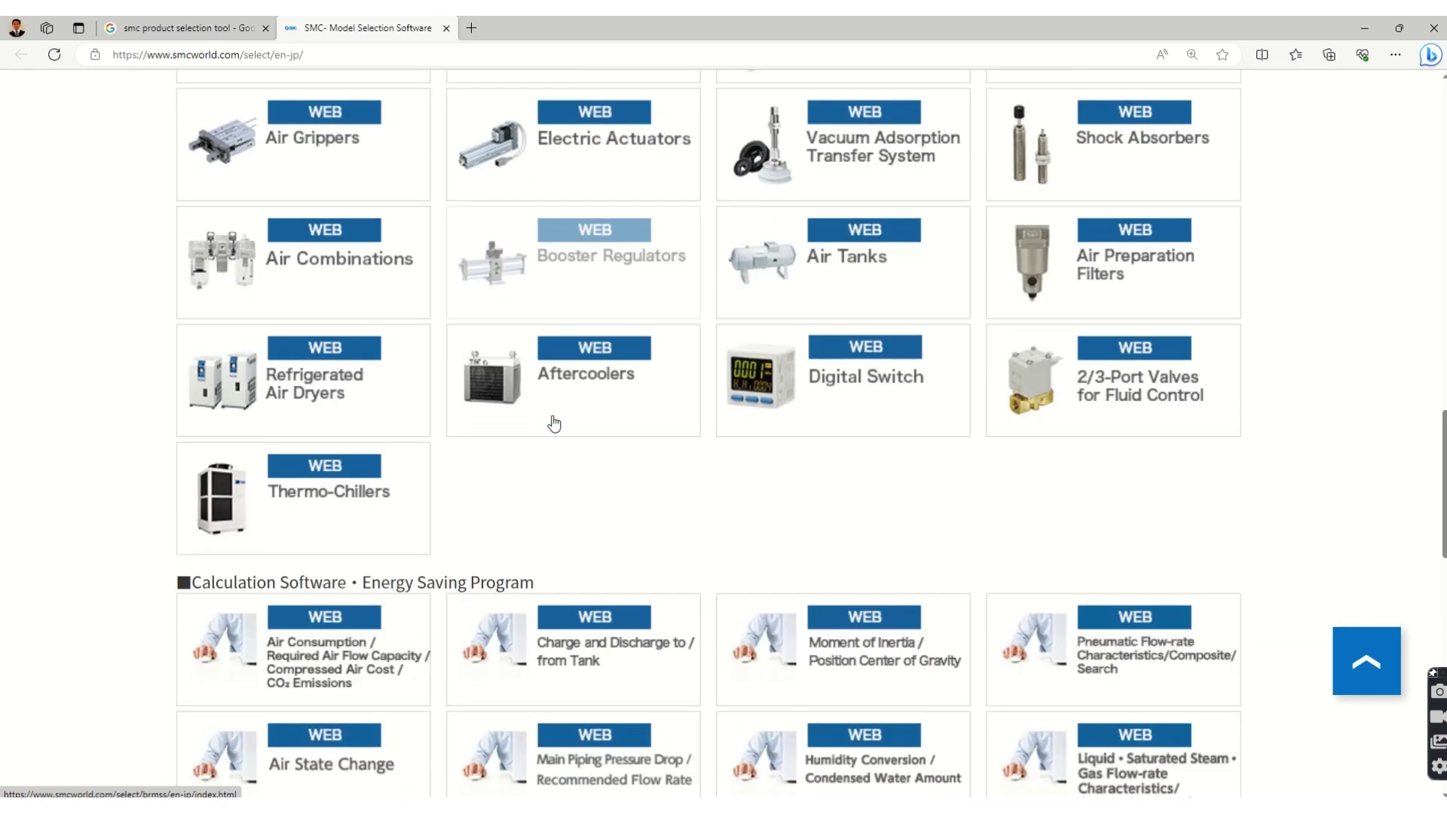
{"action": "scroll", "coordinate": [554, 423], "scroll_direction": "down", "scroll_amount": 2}
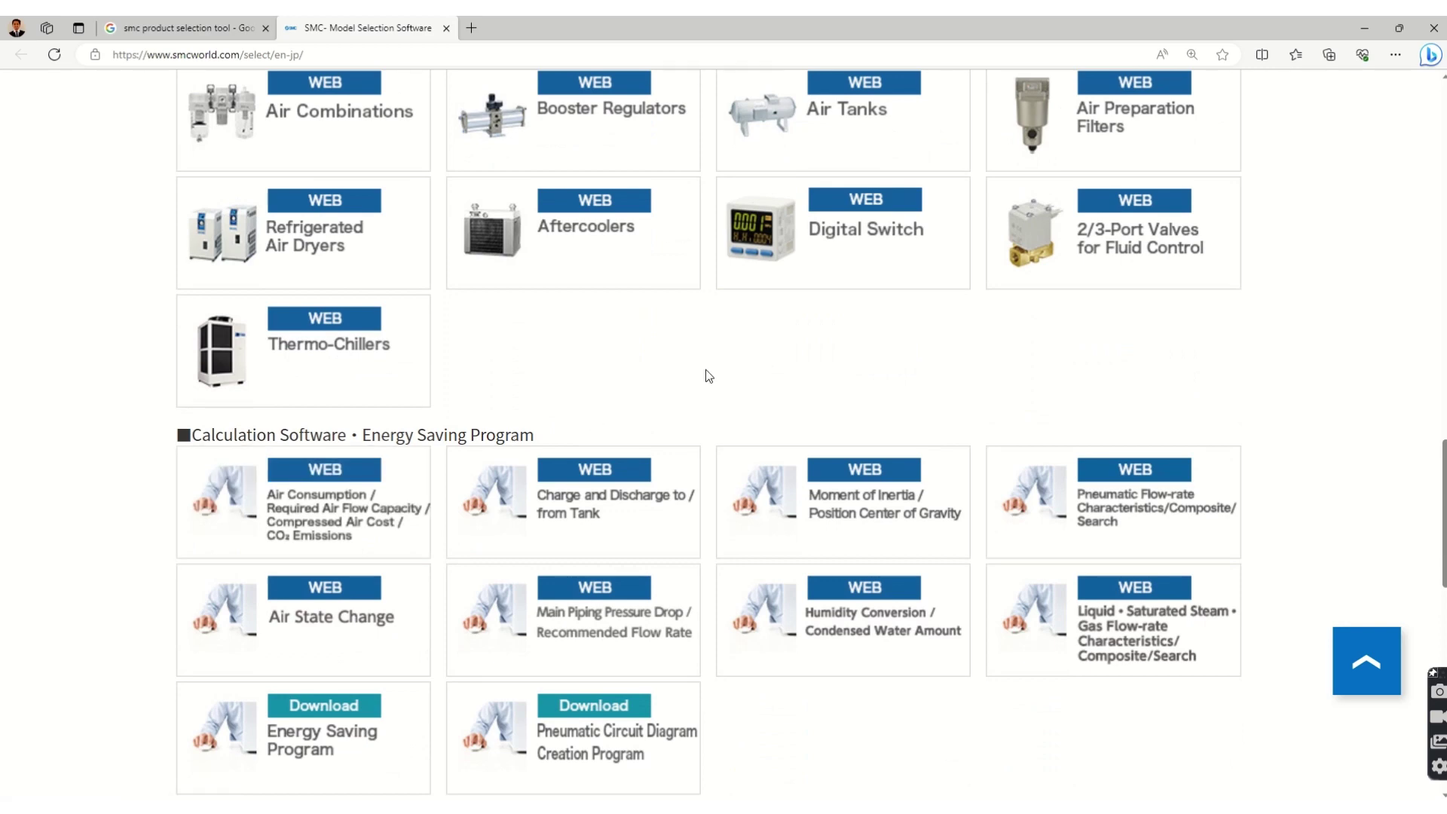
{"action": "scroll", "coordinate": [706, 370], "scroll_direction": "up", "scroll_amount": 4}
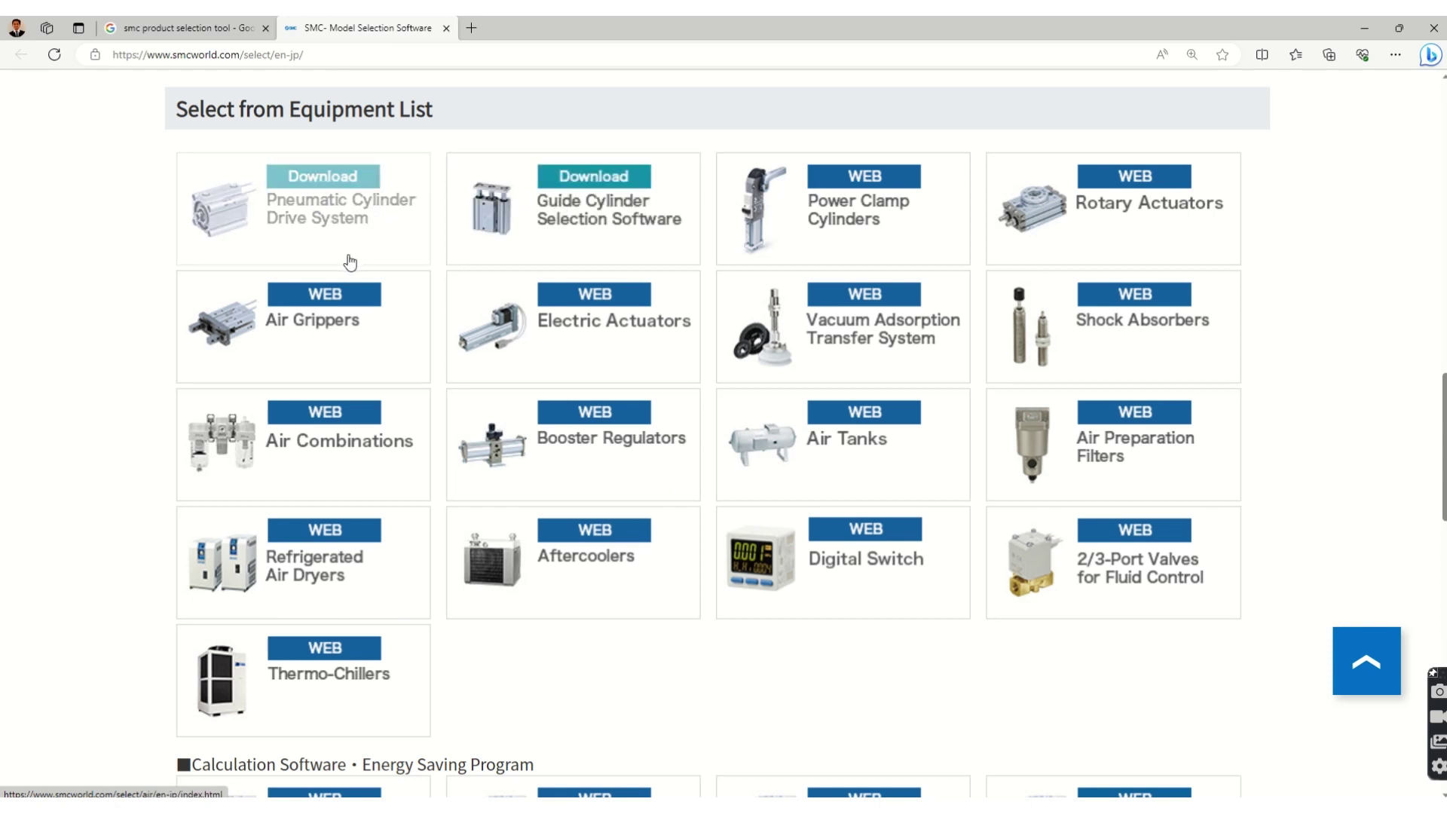
{"action": "scroll", "coordinate": [350, 263], "scroll_direction": "up", "scroll_amount": 3}
{"action": "scroll", "coordinate": [378, 427], "scroll_direction": "up", "scroll_amount": 2}
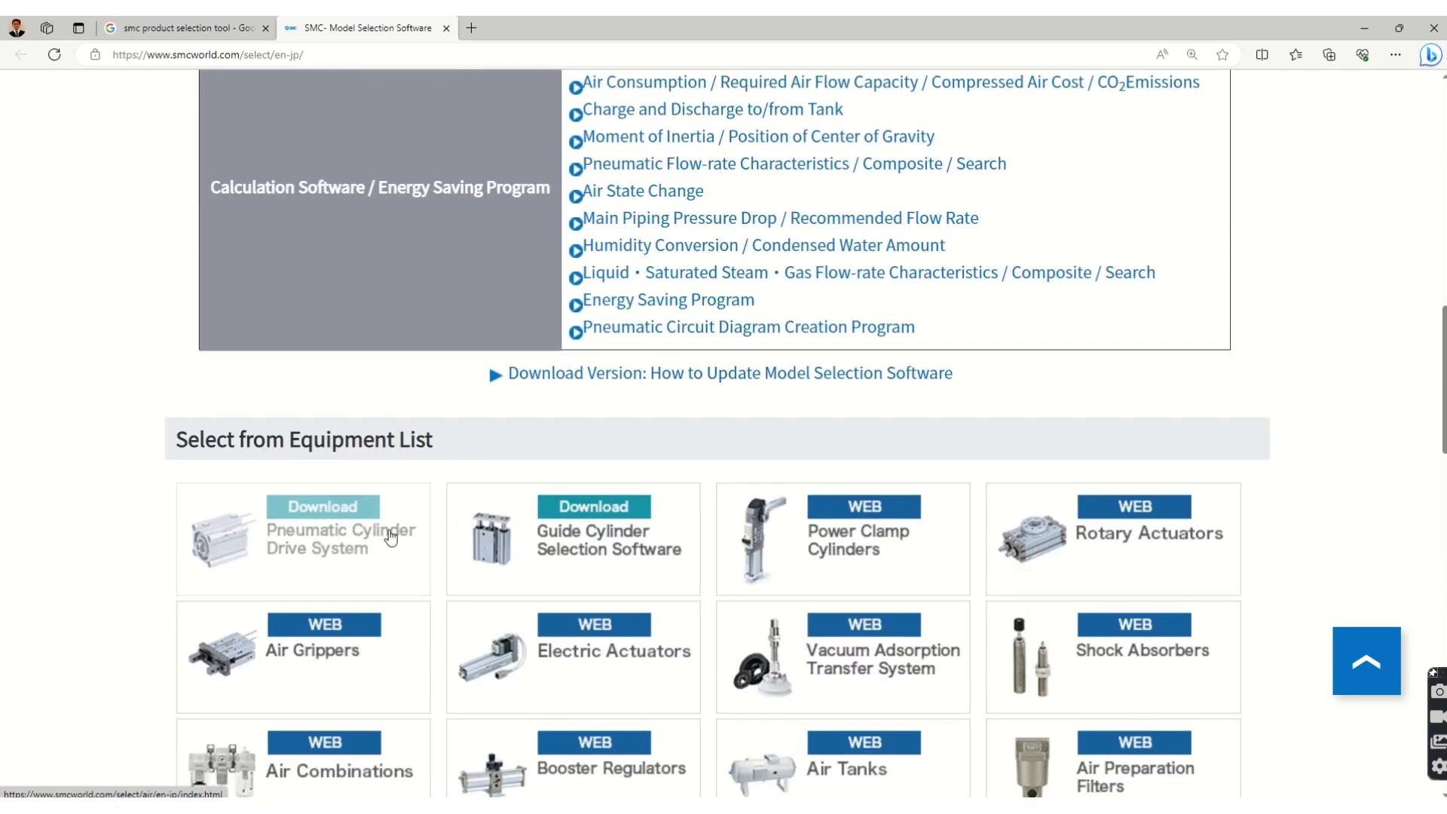
{"action": "left_click", "coordinate": [560, 517]}
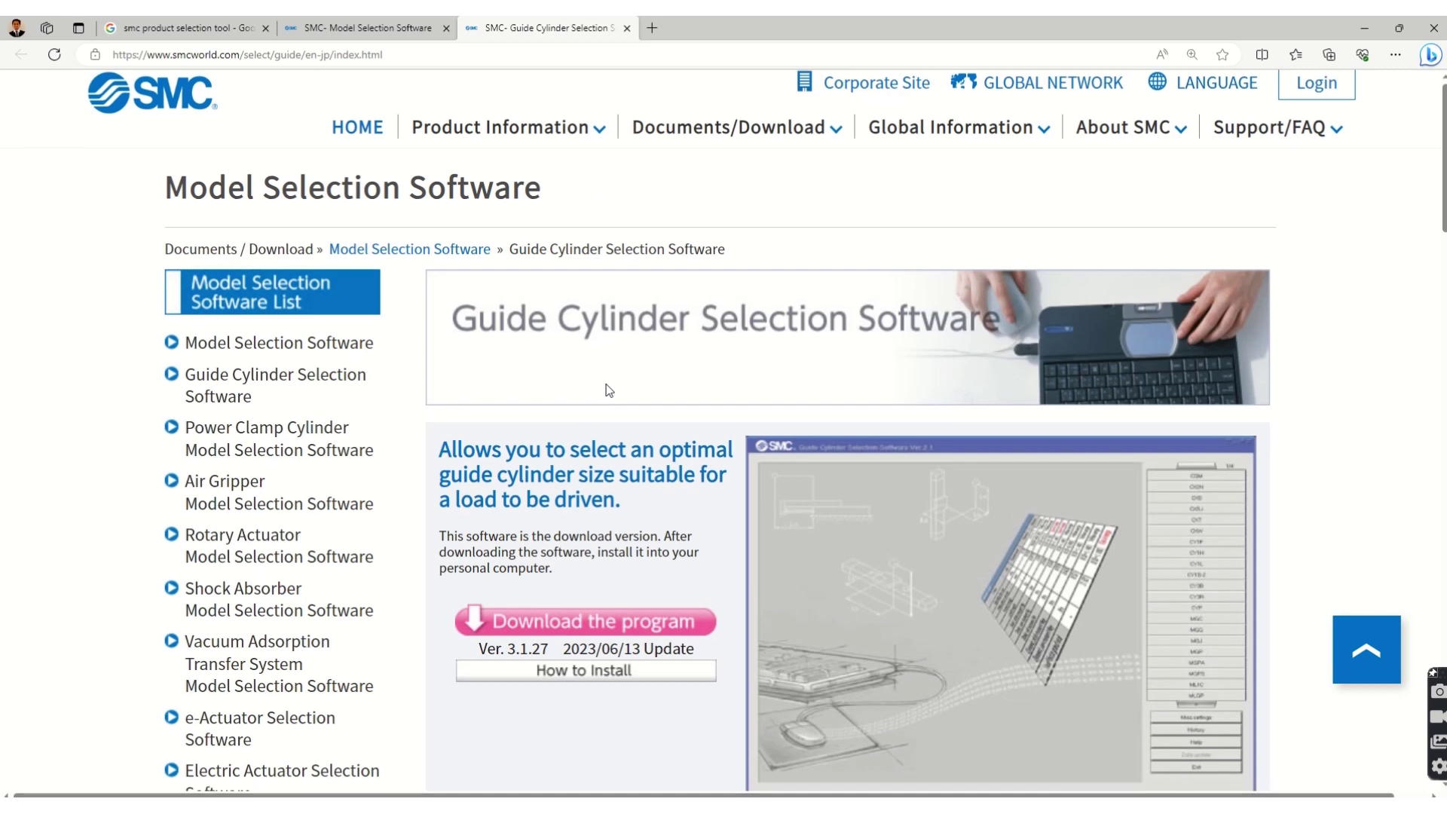
Review the Guide Cylinder Selection Software overview and go to the program's download page.
{"action": "scroll", "coordinate": [609, 389], "scroll_direction": "down", "scroll_amount": 3}
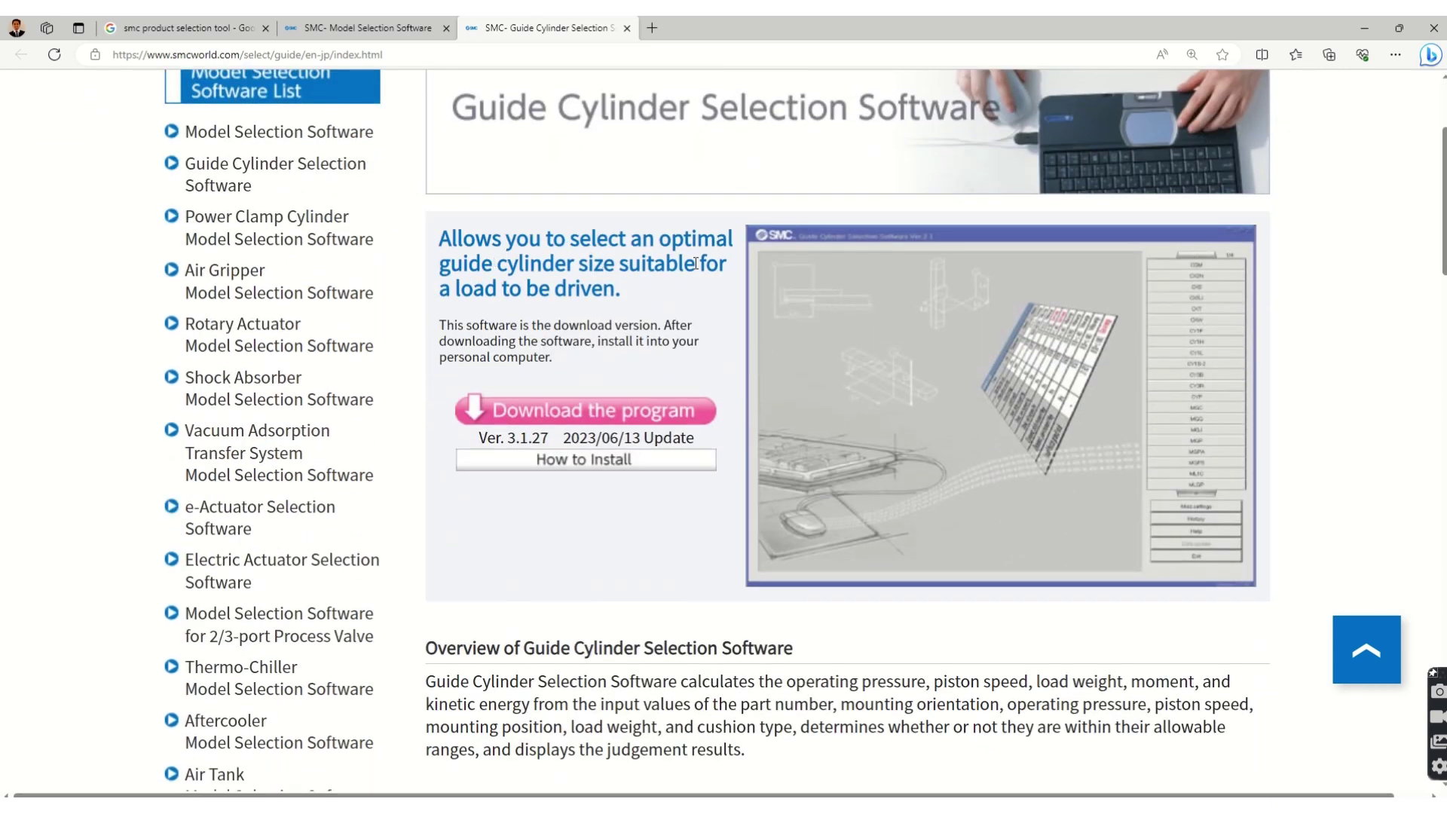
{"action": "scroll", "coordinate": [573, 358], "scroll_direction": "down", "scroll_amount": 1}
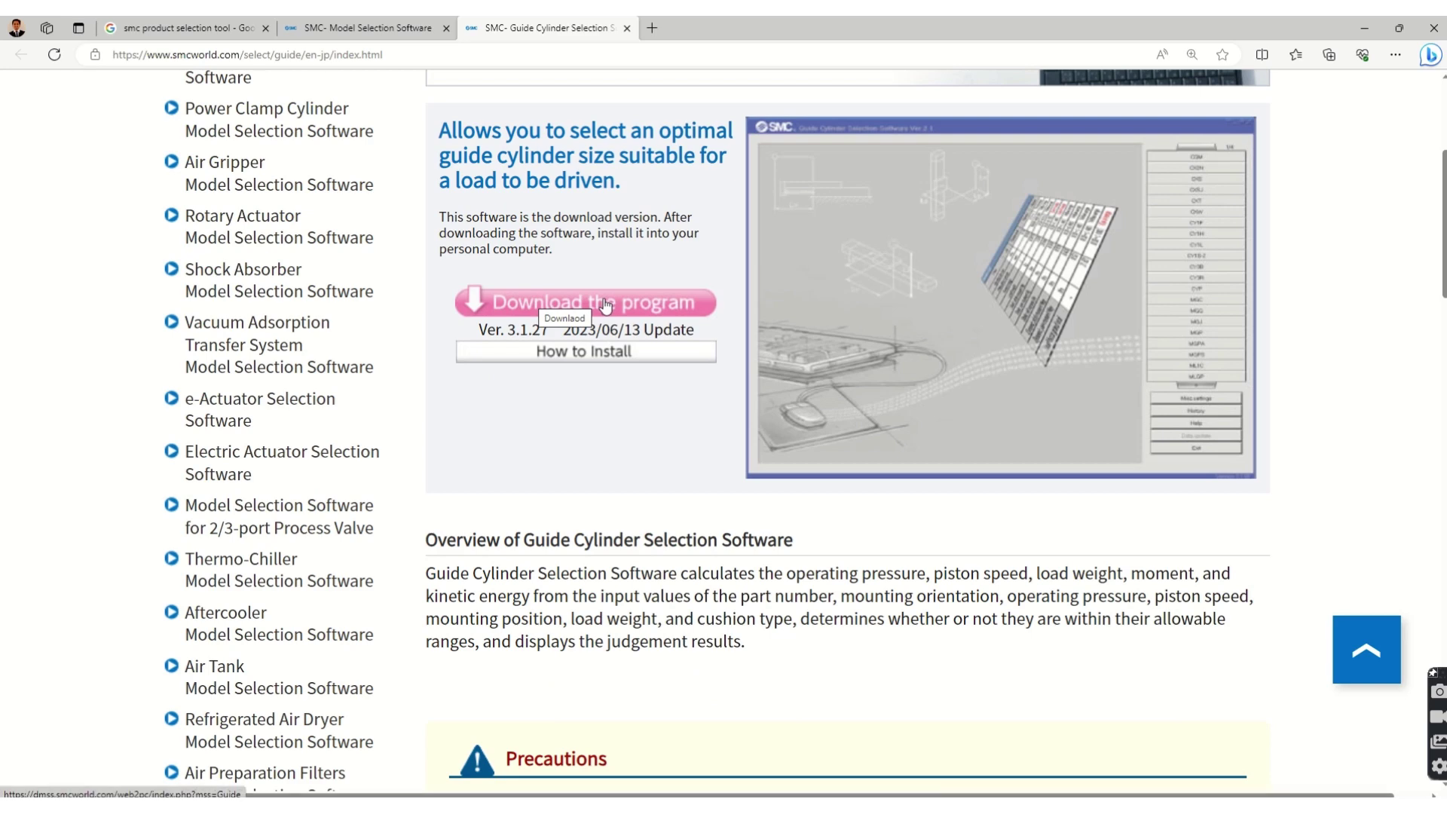
{"action": "scroll", "coordinate": [612, 359], "scroll_direction": "down", "scroll_amount": 3}
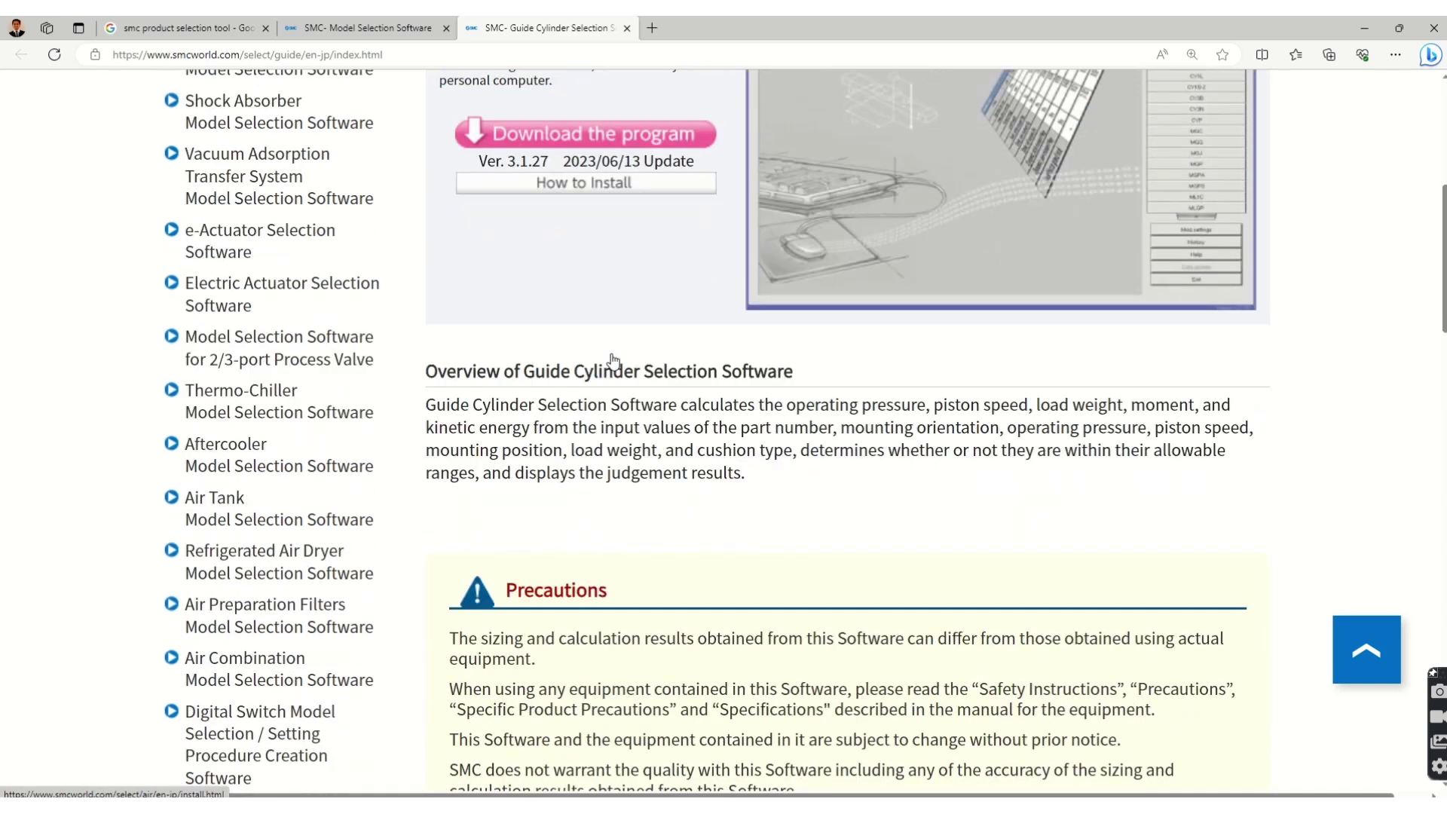
{"action": "scroll", "coordinate": [609, 352], "scroll_direction": "up", "scroll_amount": 3}
{"action": "left_click", "coordinate": [585, 305]}
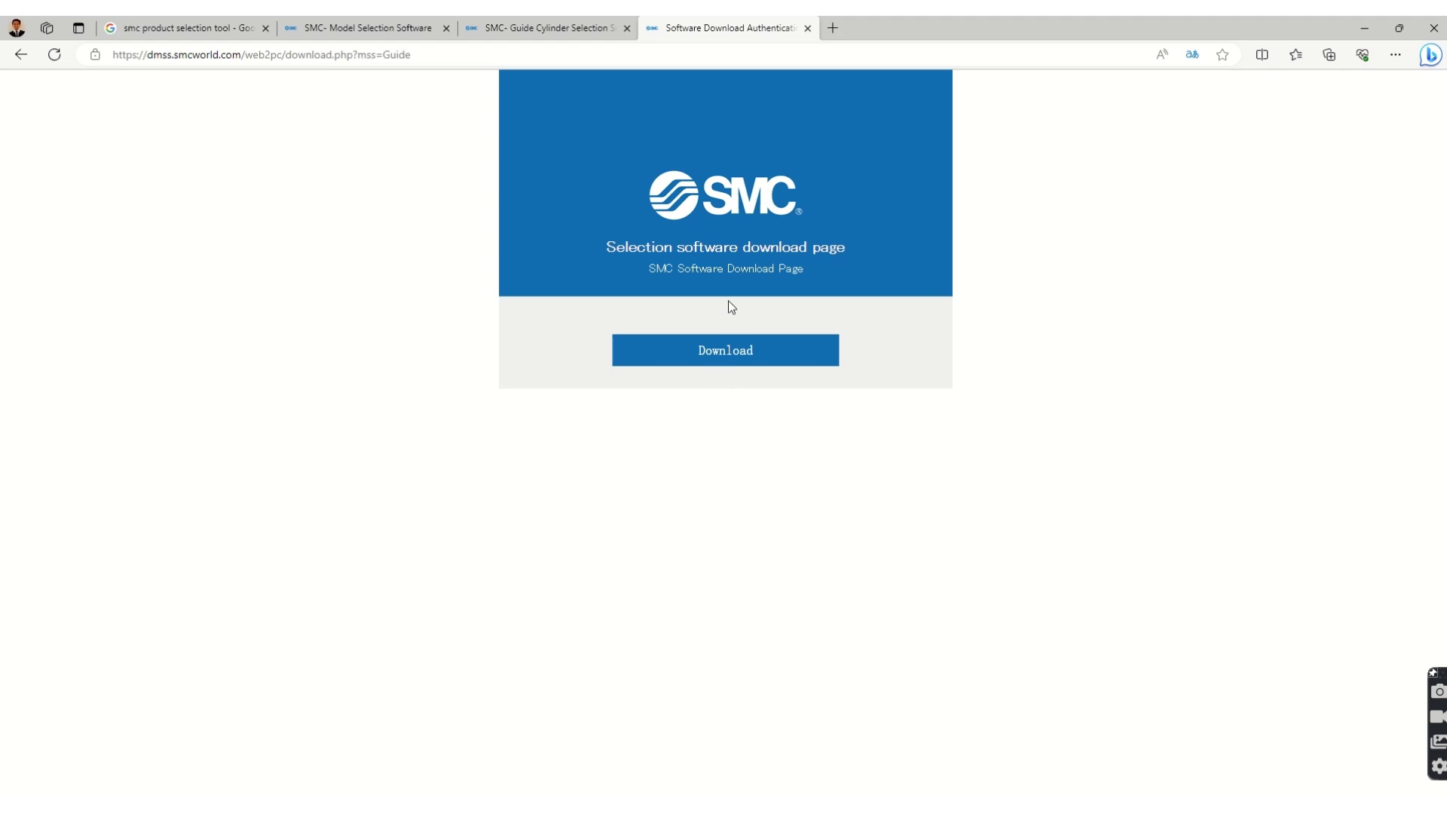
{"action": "mouse_move", "coordinate": [690, 23]}
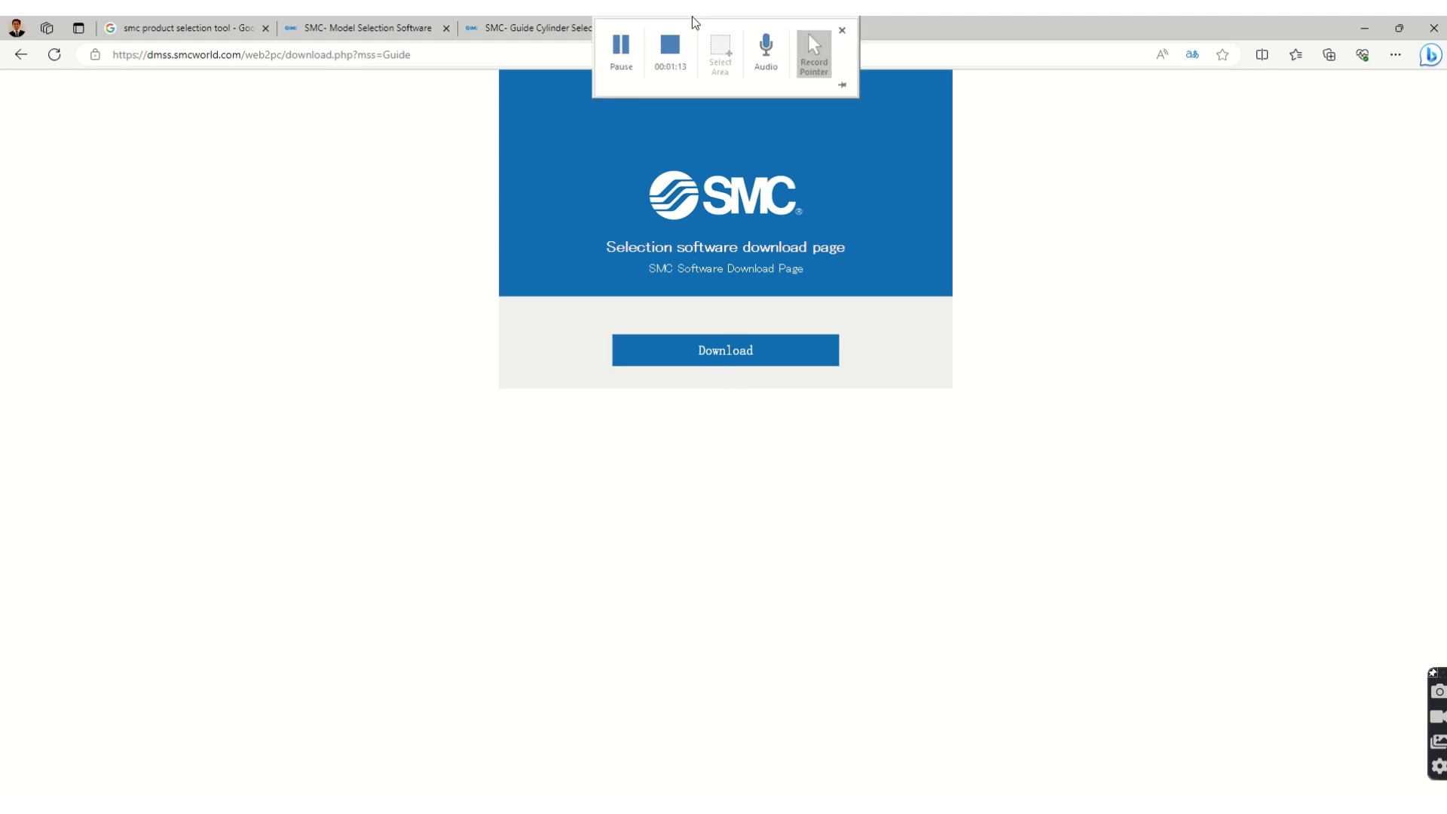
{"action": "left_click", "coordinate": [673, 47]}
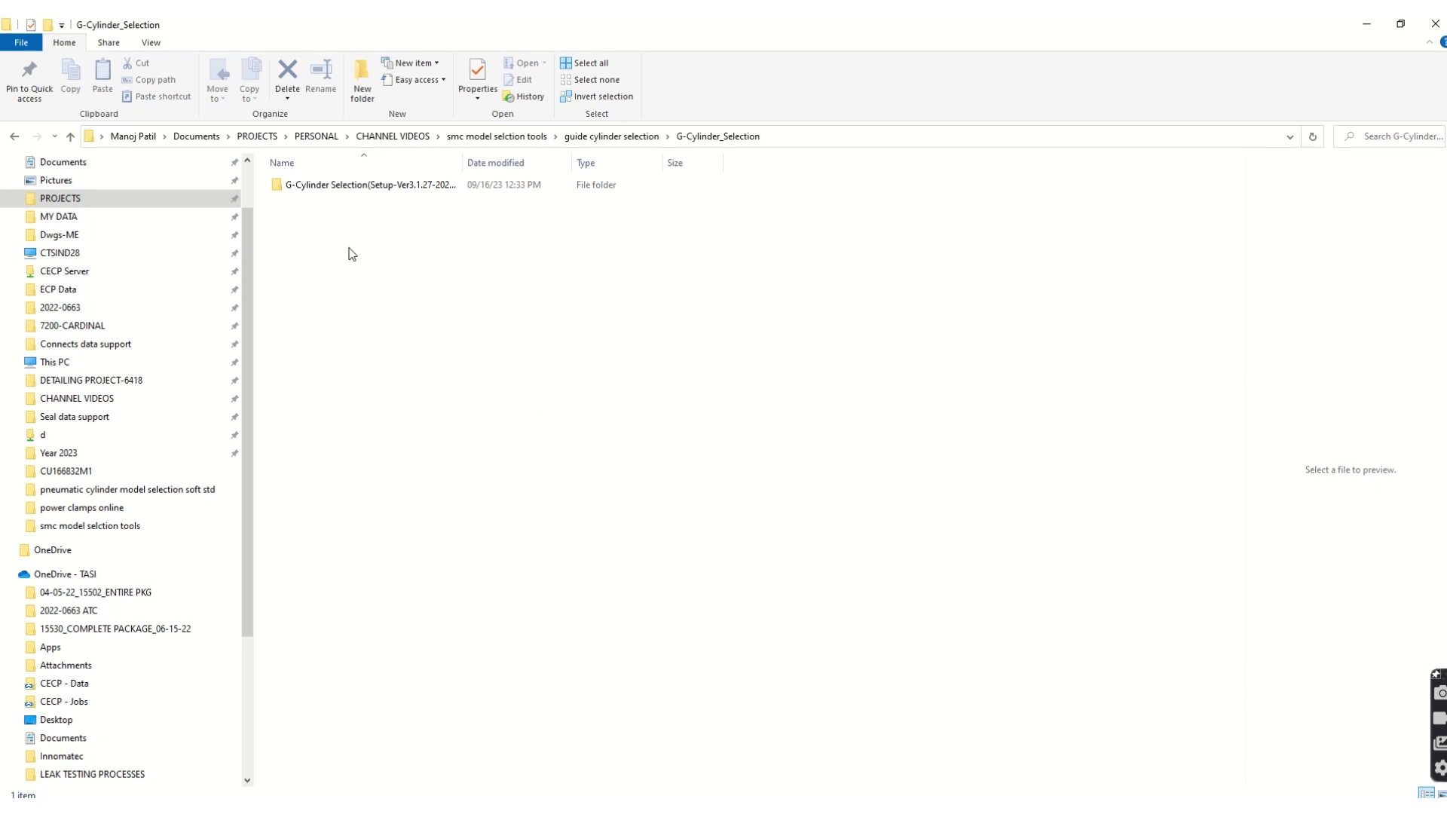
Run GCylinder as administrator from the setup folder's program files, SMCApplication, G-Cylinder Selection subfolder.
{"action": "double_click", "coordinate": [357, 188]}
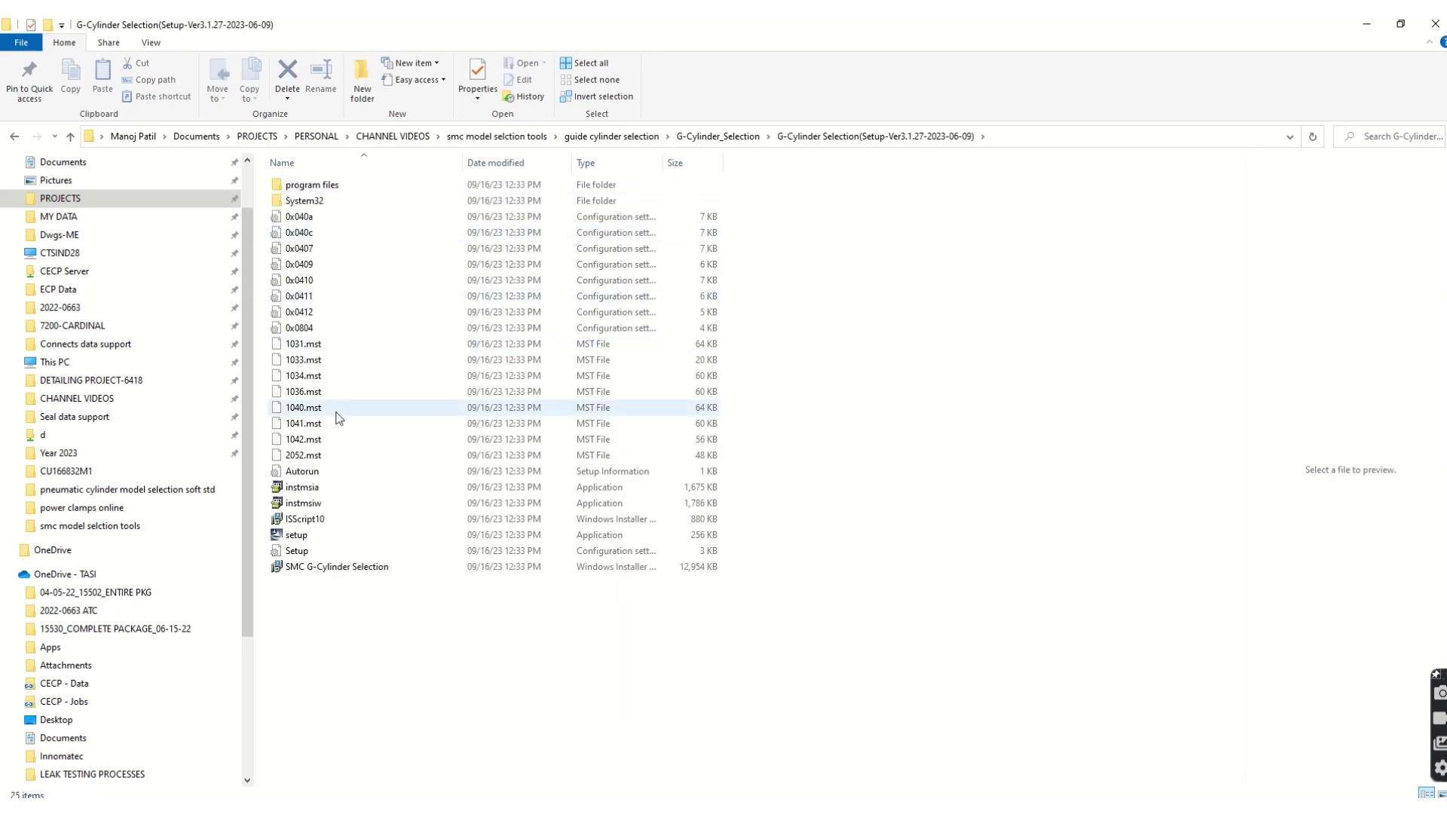
{"action": "double_click", "coordinate": [325, 189]}
{"action": "double_click", "coordinate": [325, 189]}
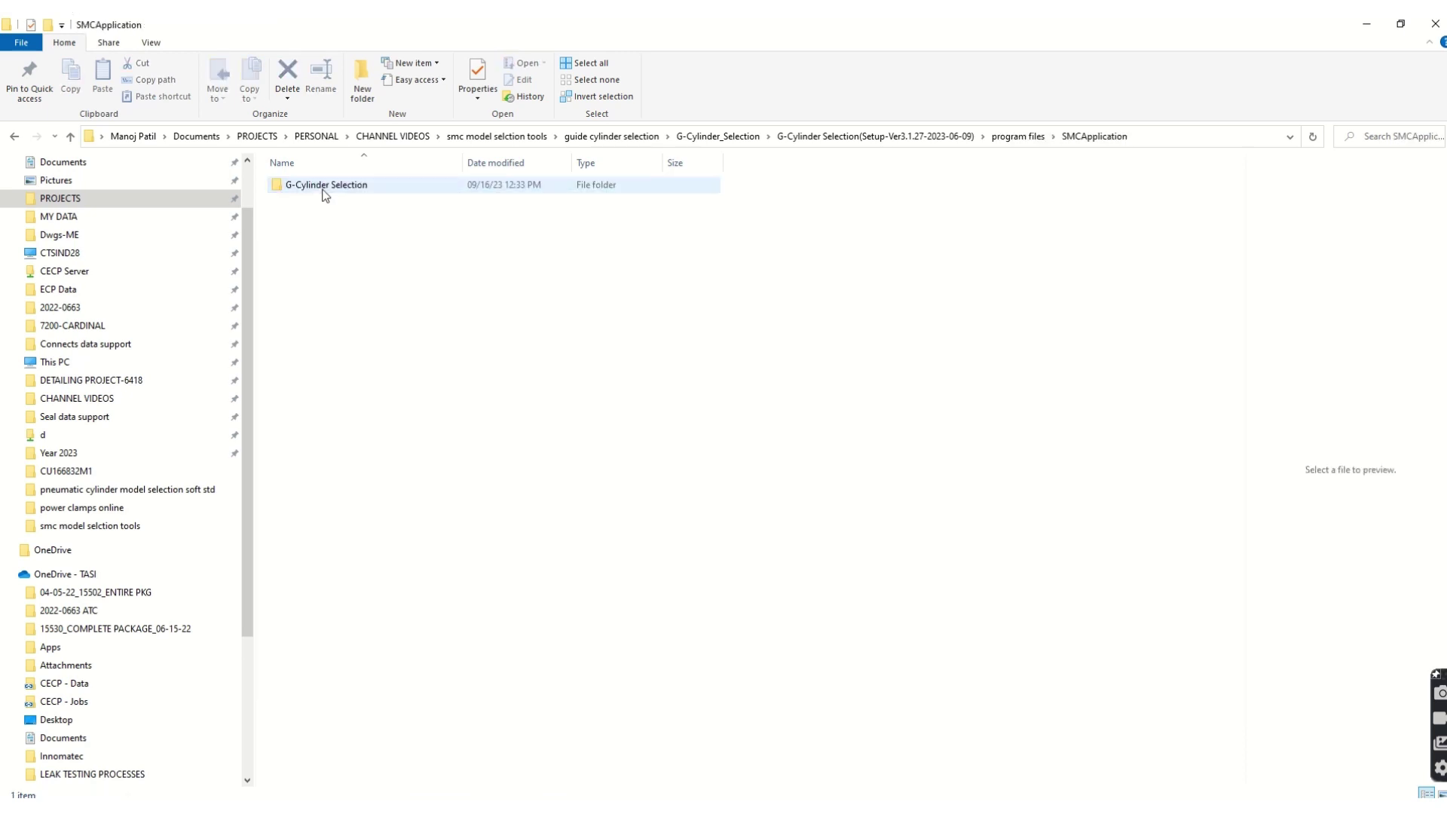
{"action": "double_click", "coordinate": [323, 188]}
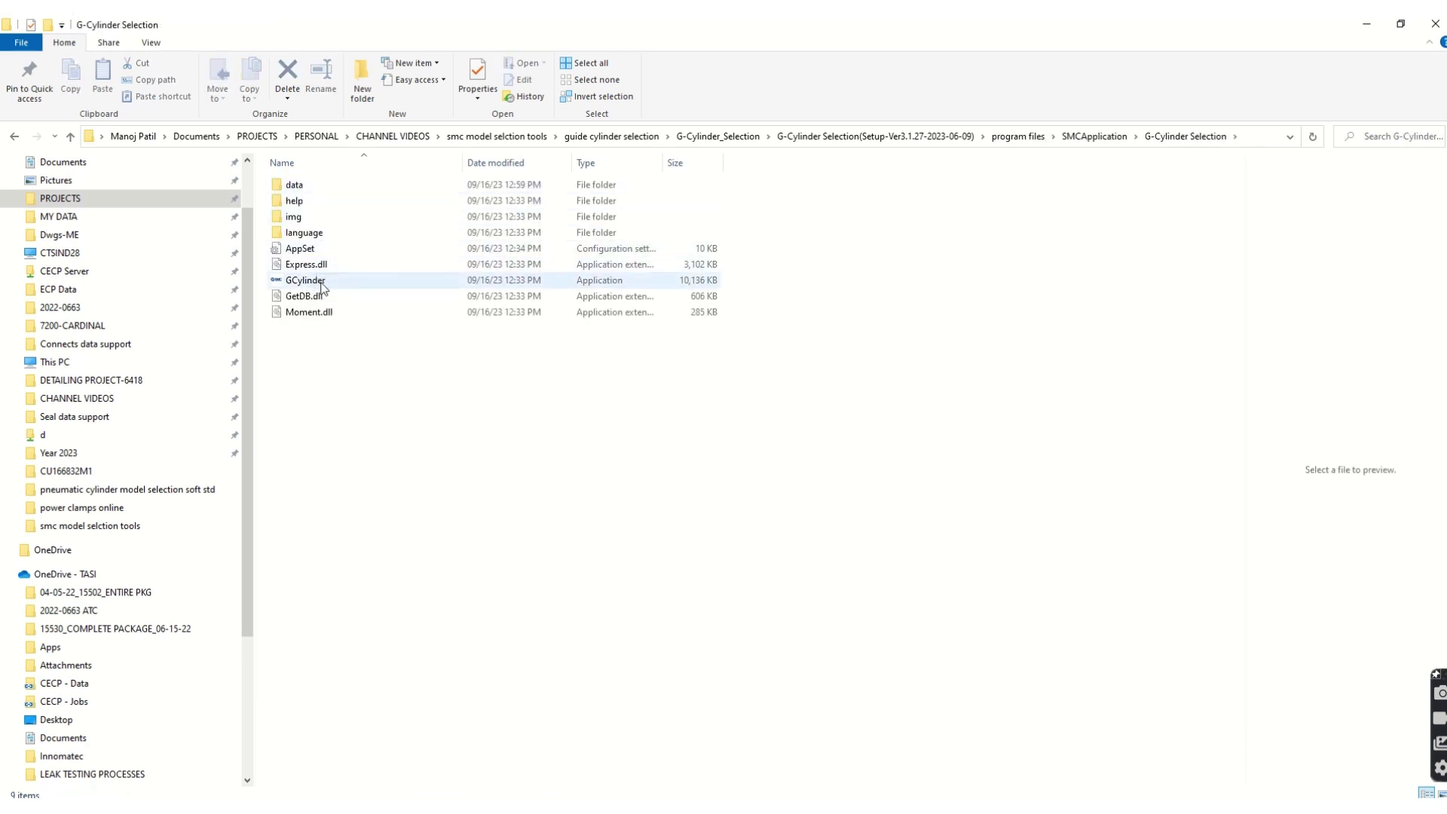
{"action": "right_click", "coordinate": [327, 284]}
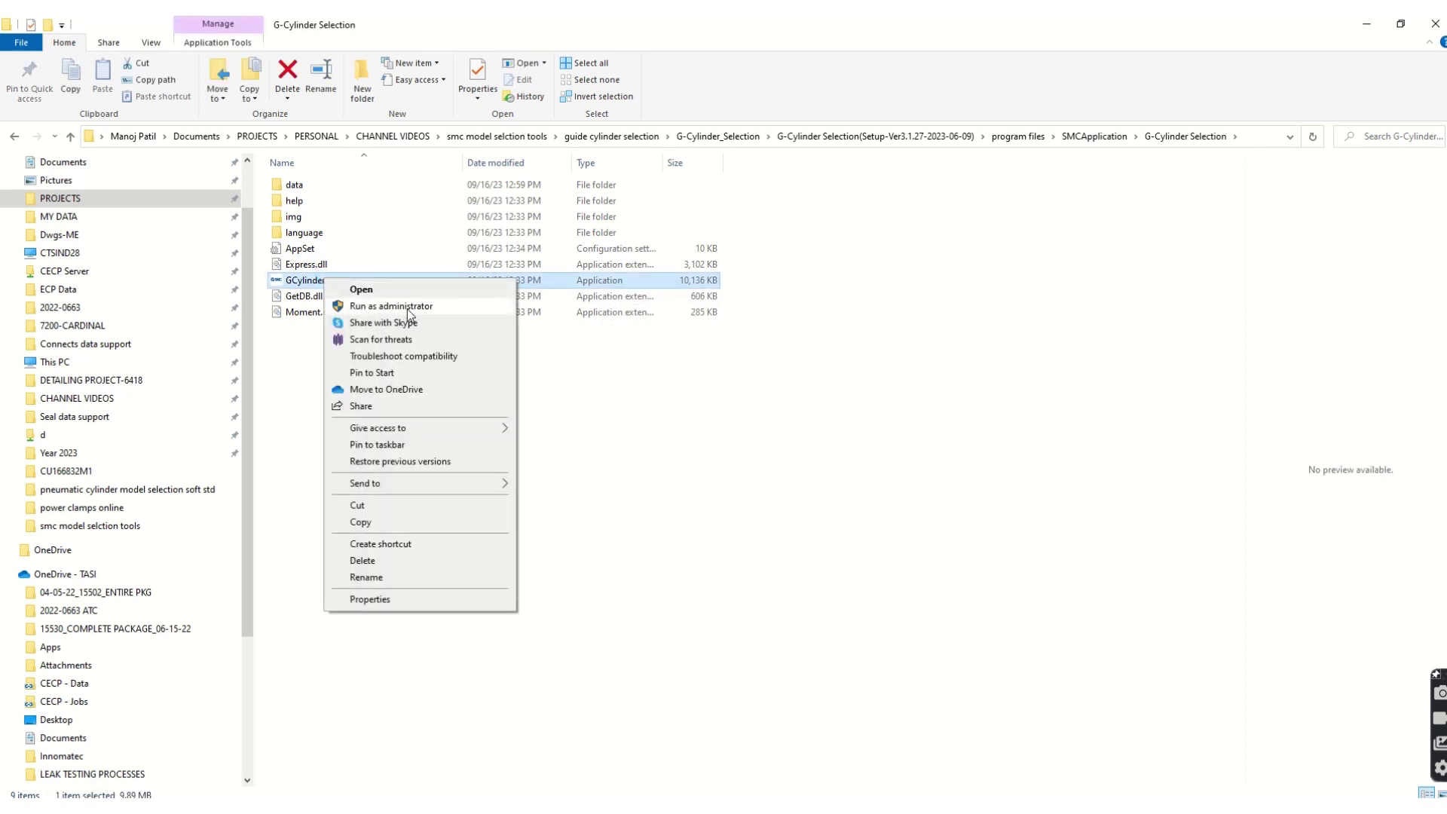
{"action": "left_click", "coordinate": [407, 309]}
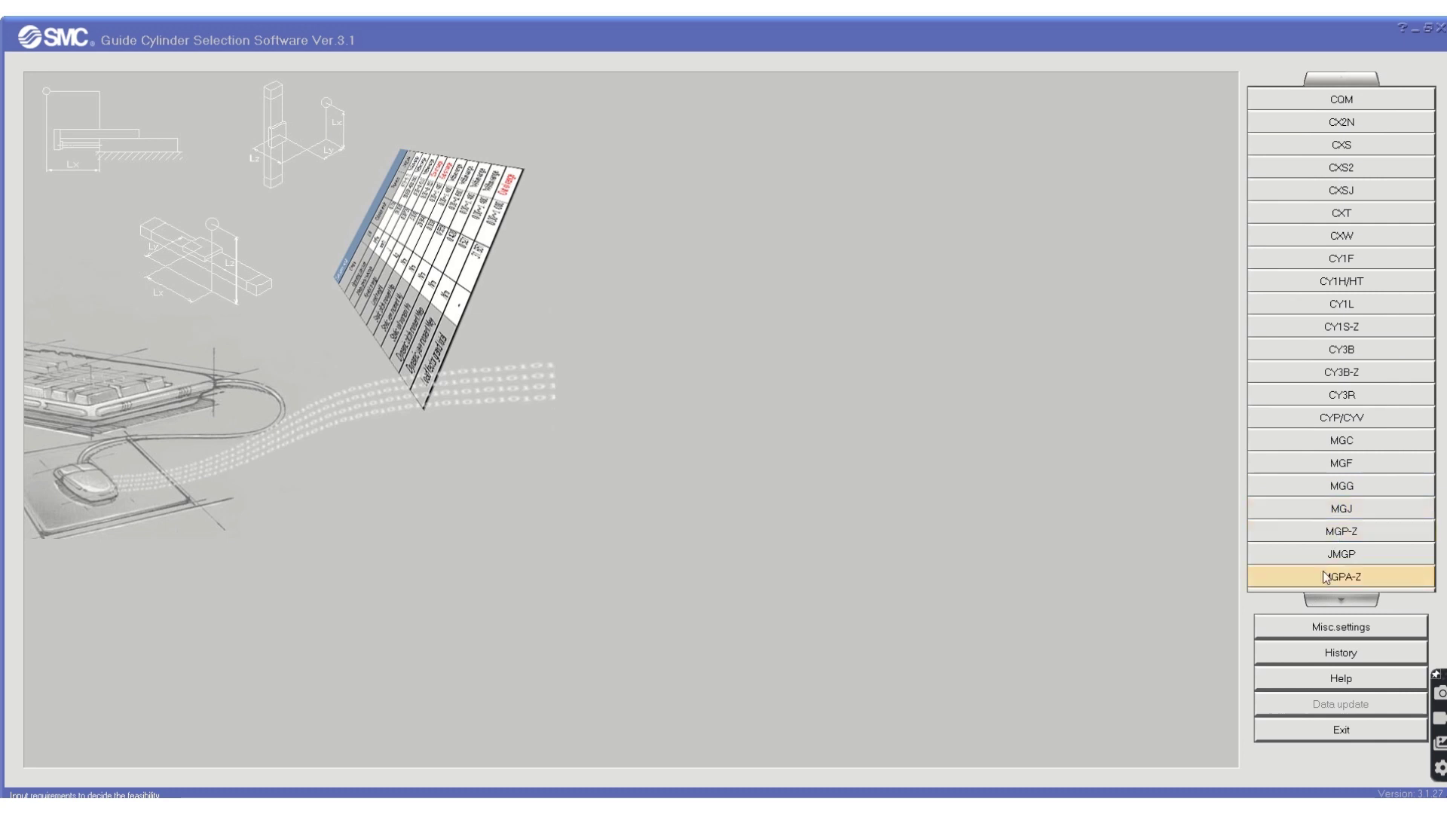
Look through the whole list of guide cylinder series and open the MGP-Z series.
{"action": "left_click", "coordinate": [1339, 602]}
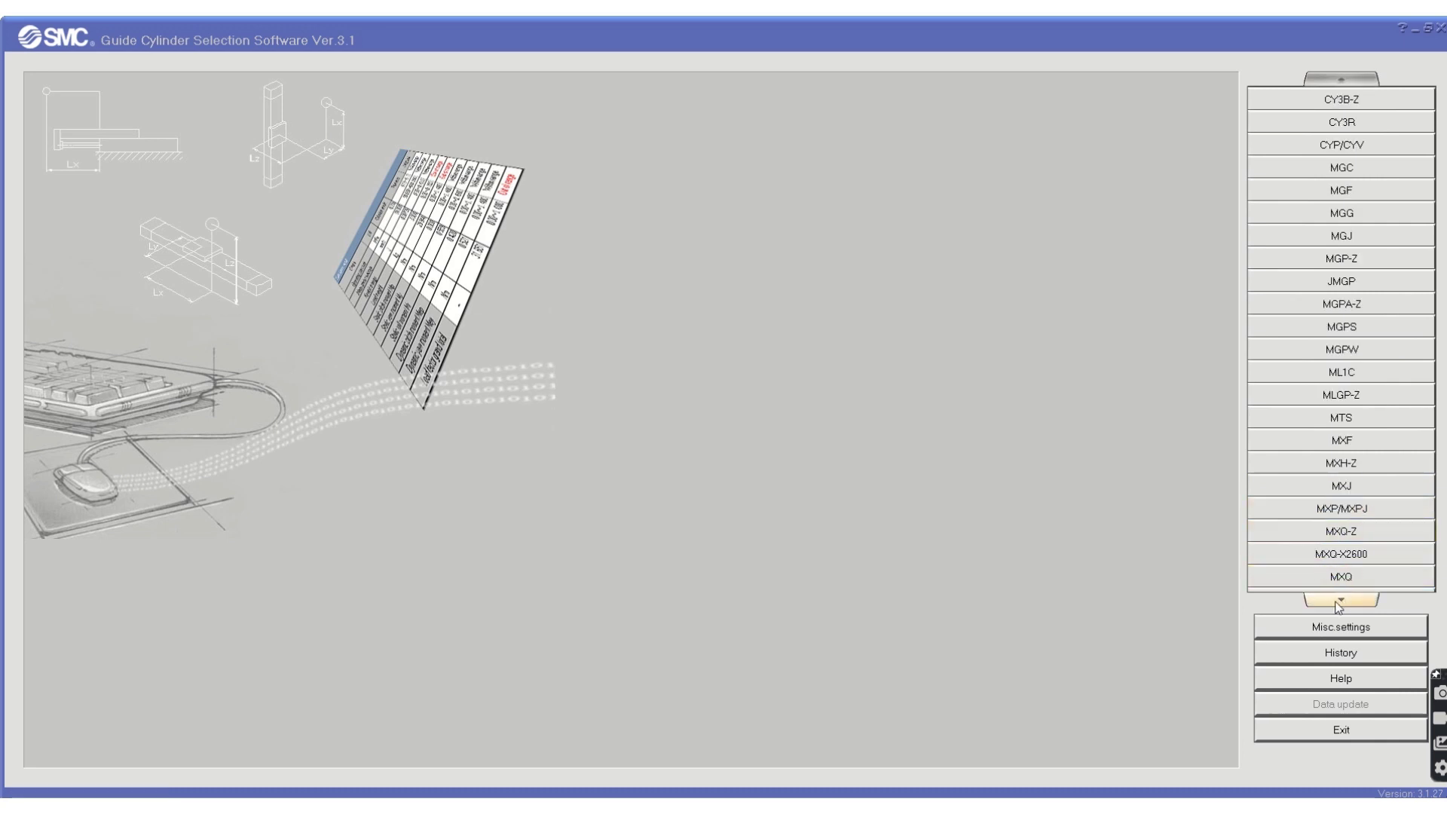
{"action": "left_click", "coordinate": [1338, 602]}
{"action": "left_click", "coordinate": [1338, 601]}
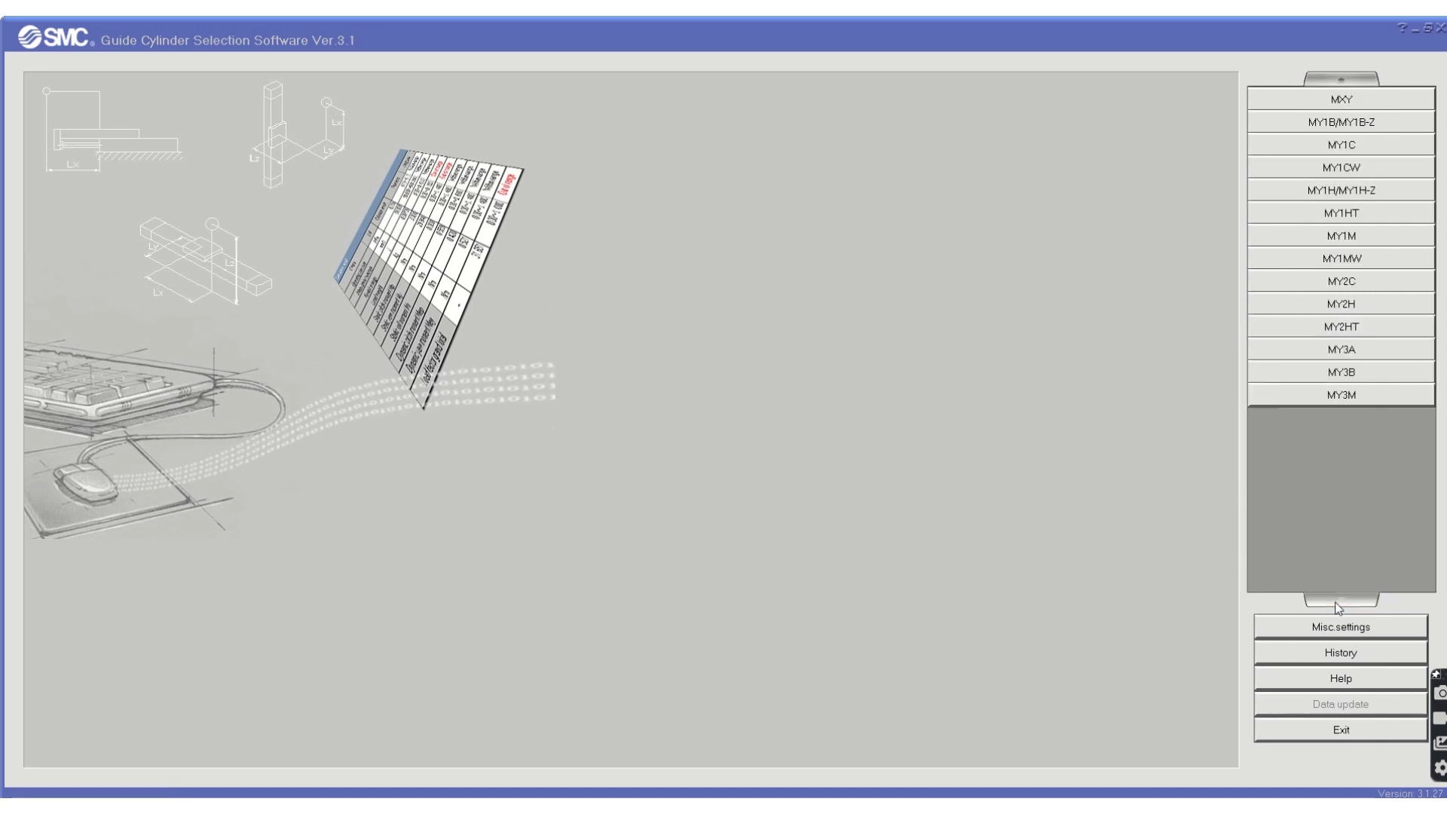
{"action": "left_click", "coordinate": [1328, 80]}
{"action": "left_click", "coordinate": [1328, 80]}
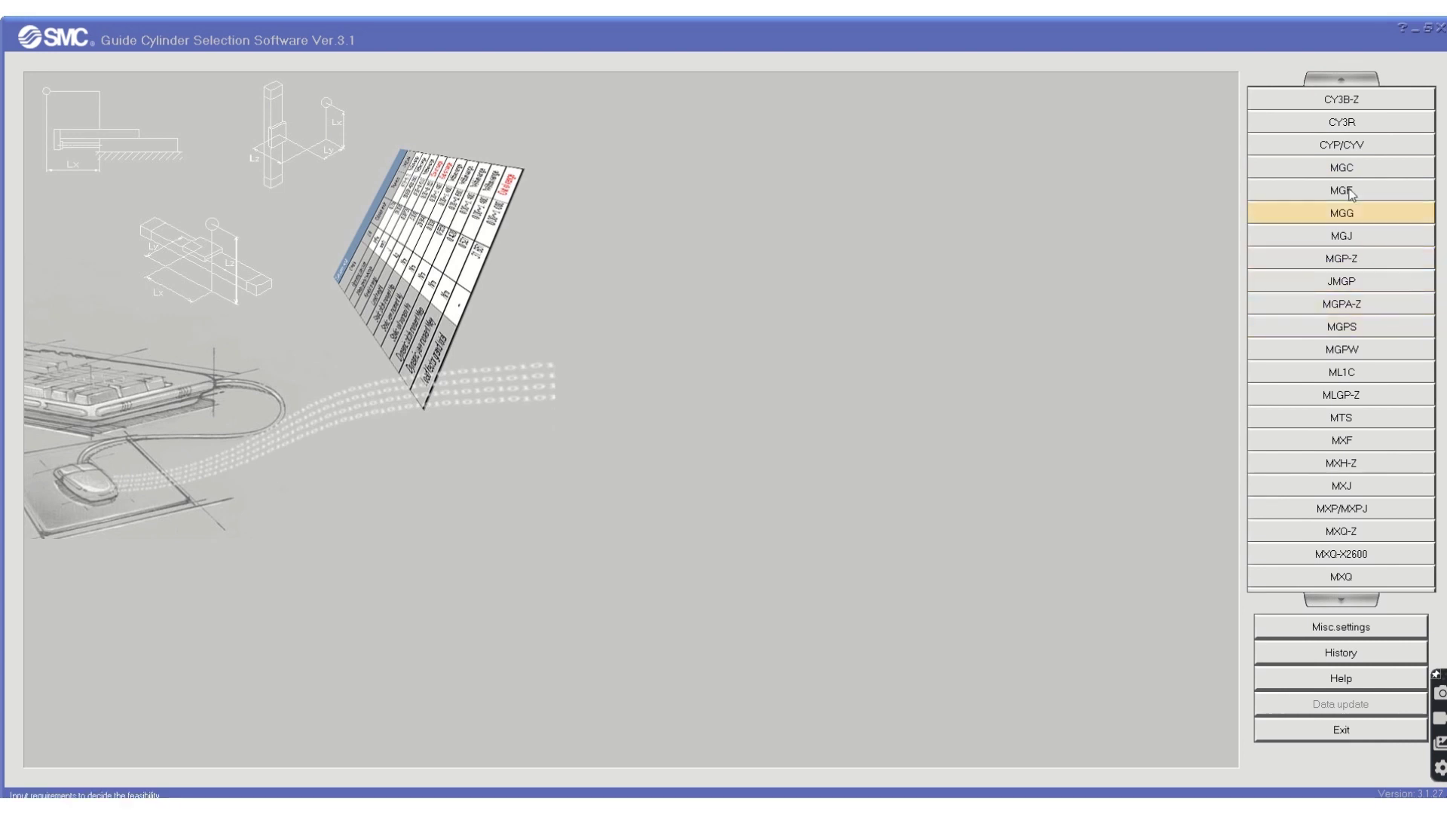
{"action": "left_click", "coordinate": [1348, 83]}
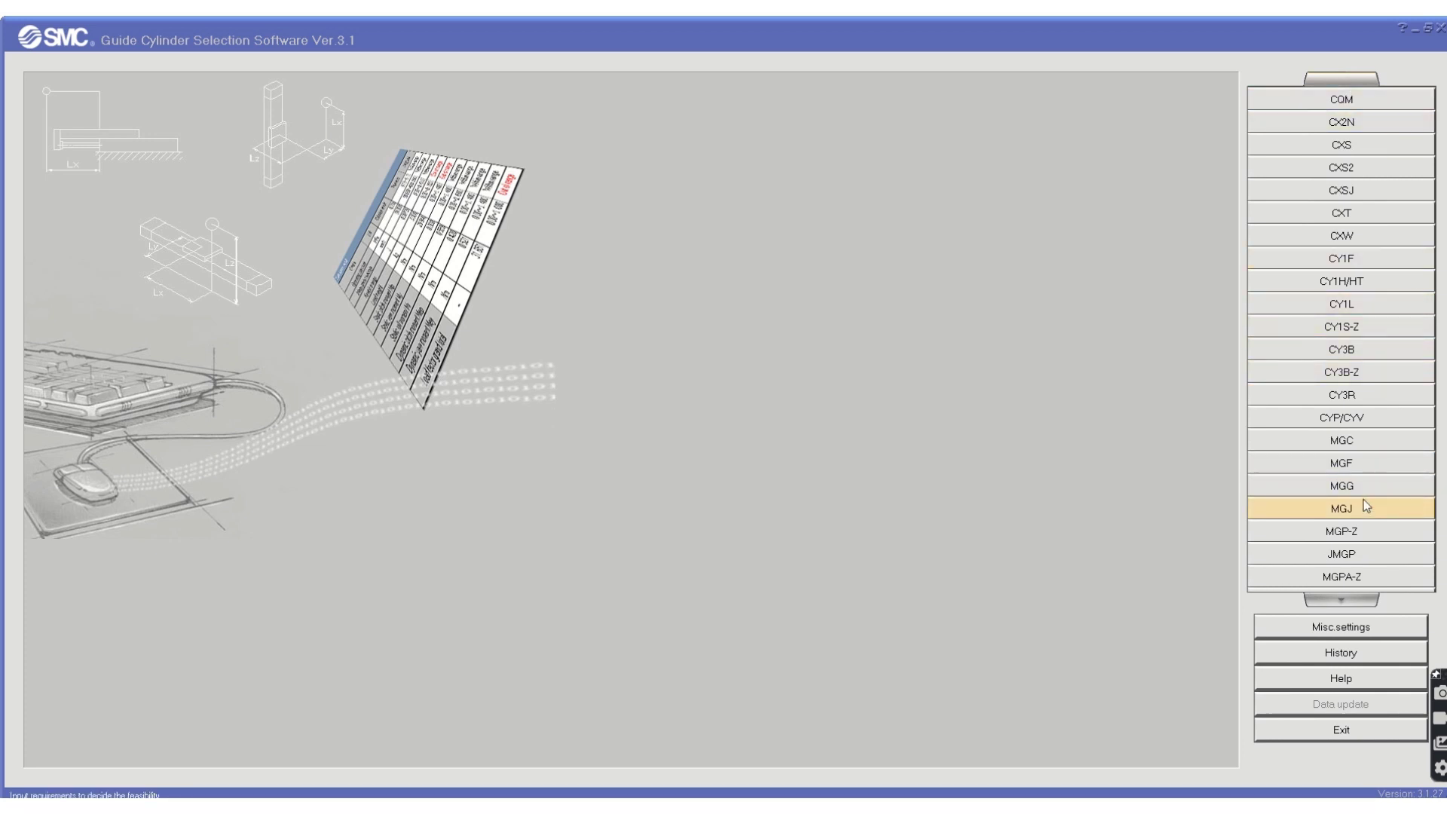
{"action": "left_click", "coordinate": [1342, 533]}
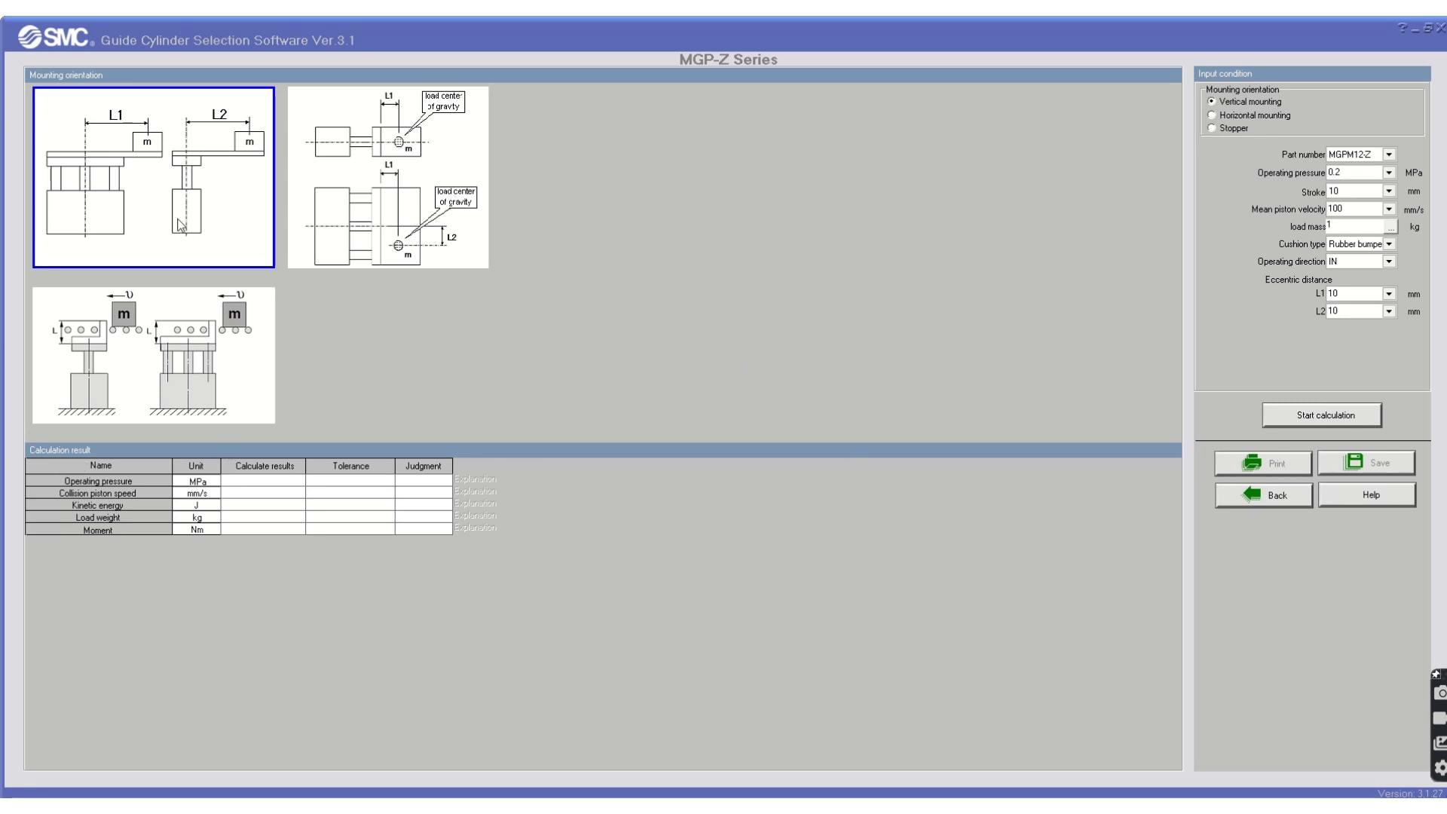
Preview the horizontal mounting and stopper orientations, and return to vertical mounting.
{"action": "left_click", "coordinate": [368, 191]}
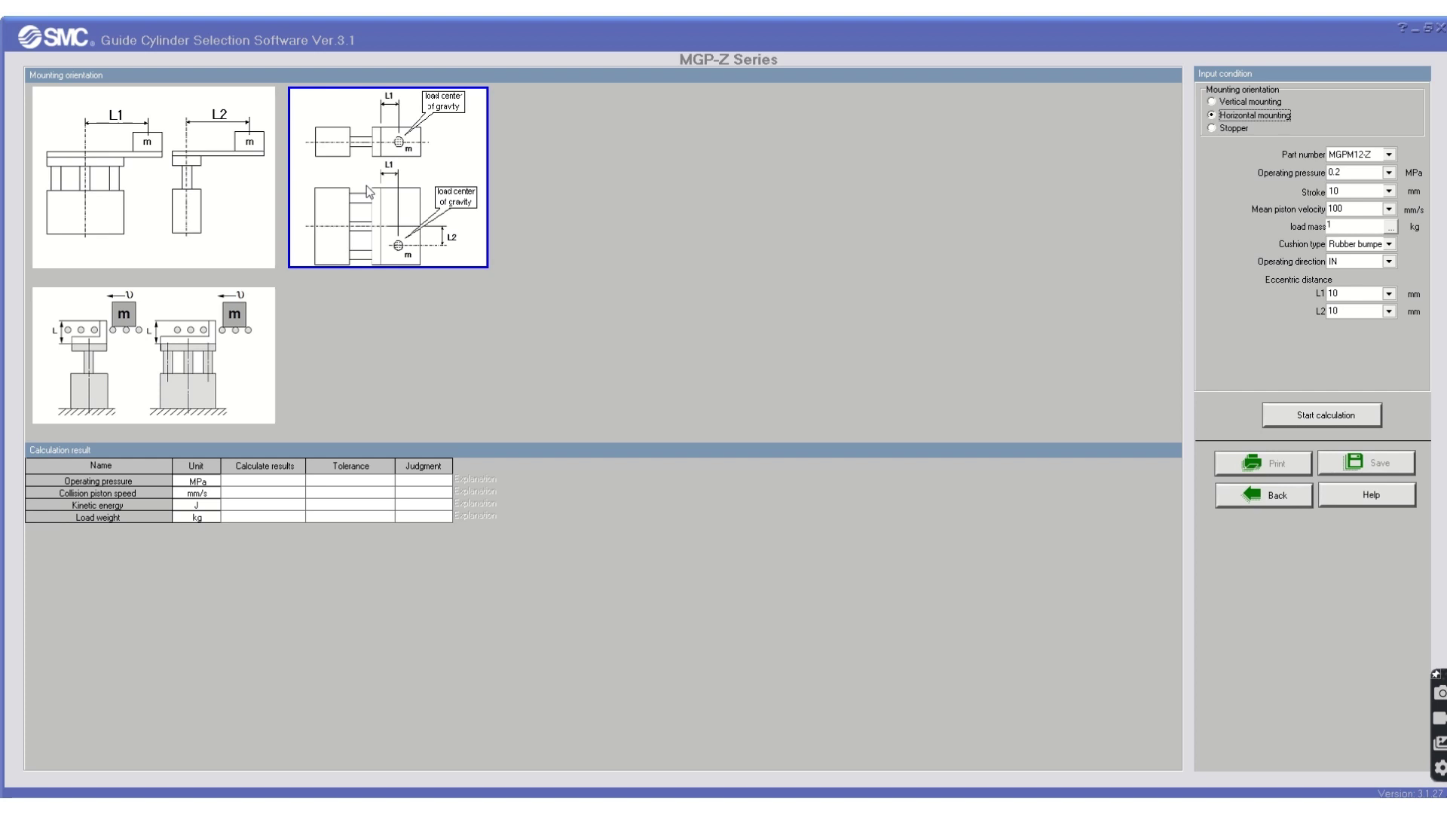
{"action": "left_click", "coordinate": [208, 334]}
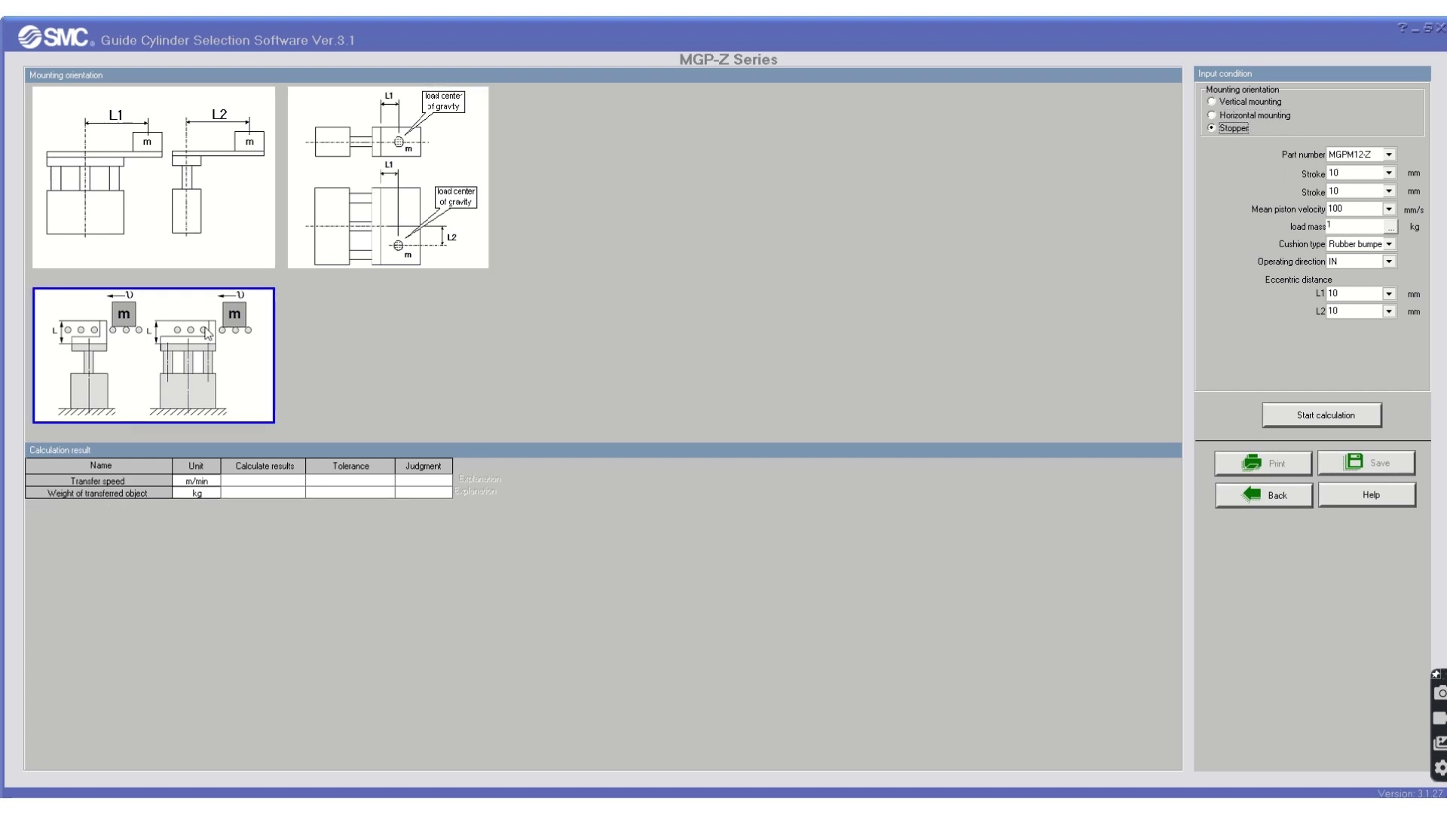
{"action": "left_click", "coordinate": [181, 194]}
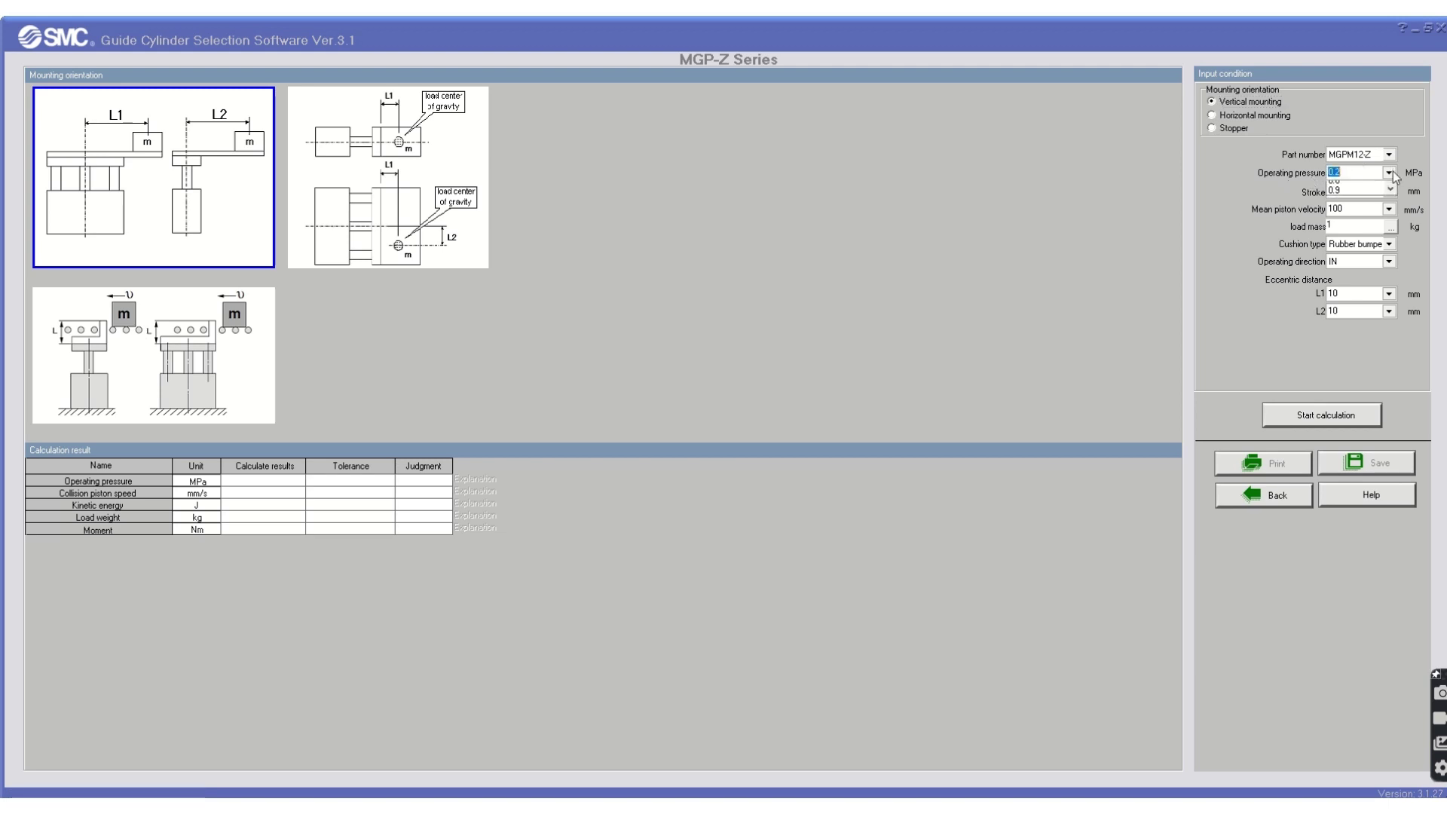
Set the operating pressure to 0.5 MPa and the stroke to 20 mm.
{"action": "left_click", "coordinate": [1389, 172]}
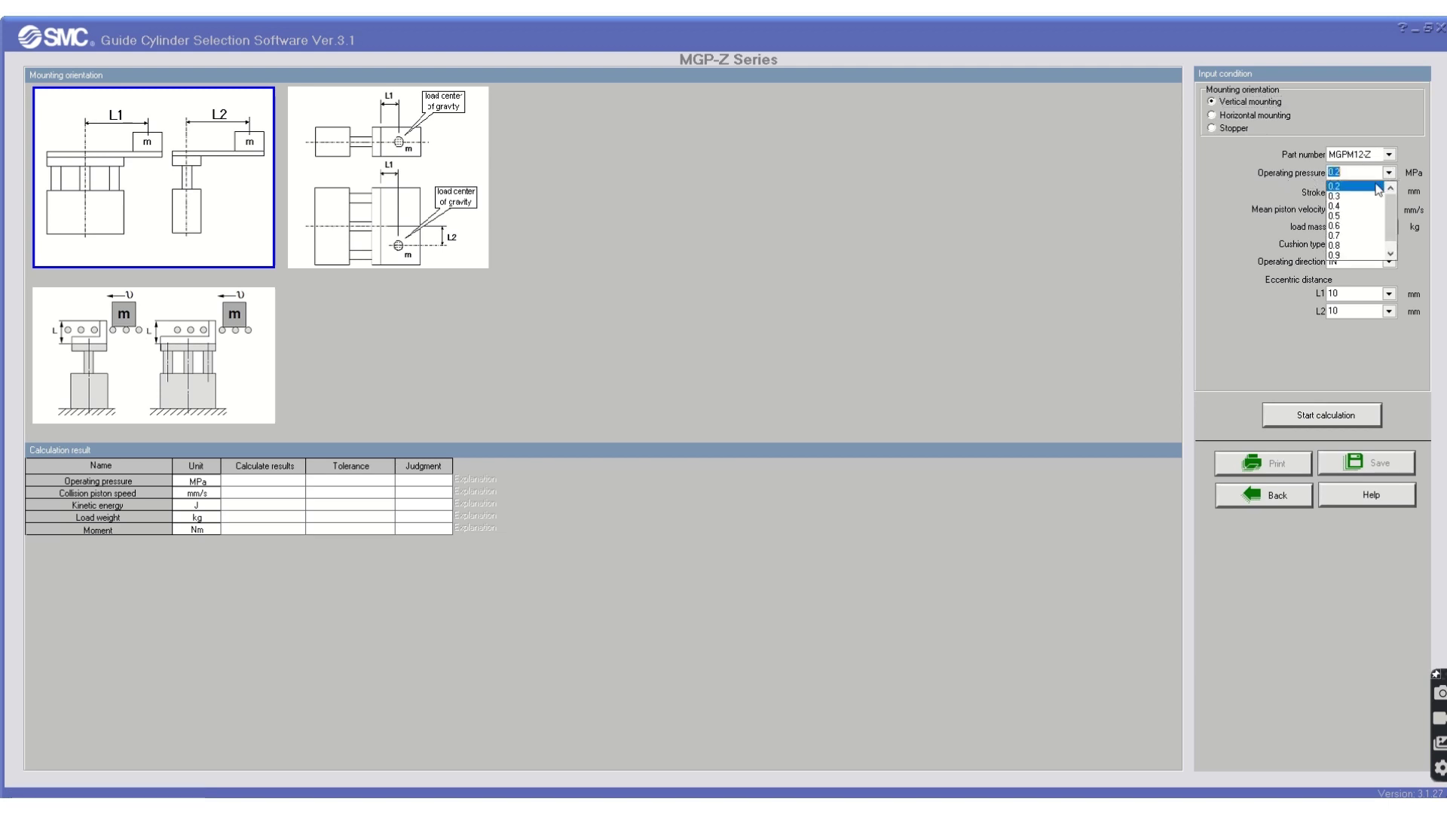
{"action": "left_click", "coordinate": [1349, 216]}
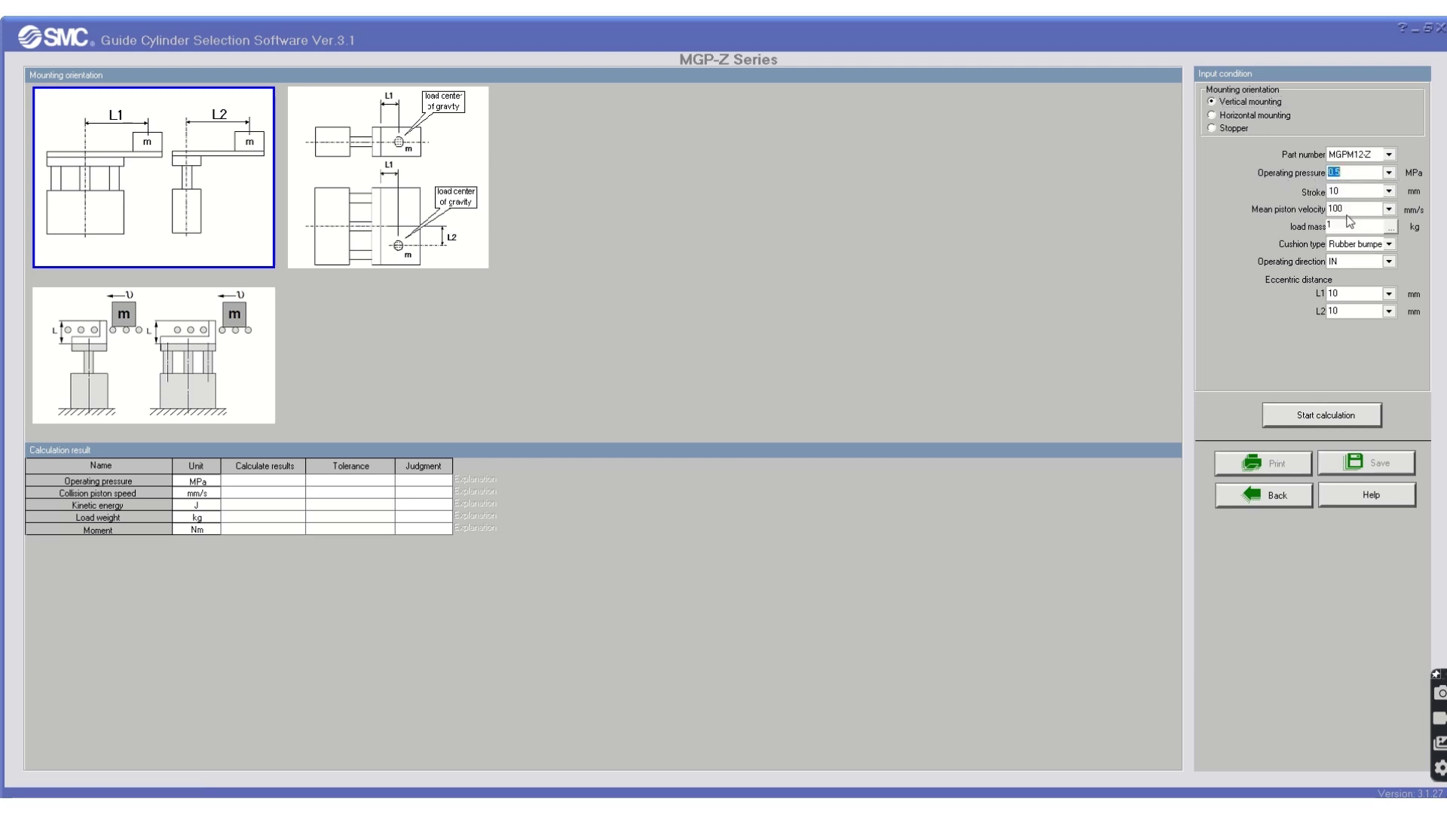
{"action": "left_click", "coordinate": [1388, 192]}
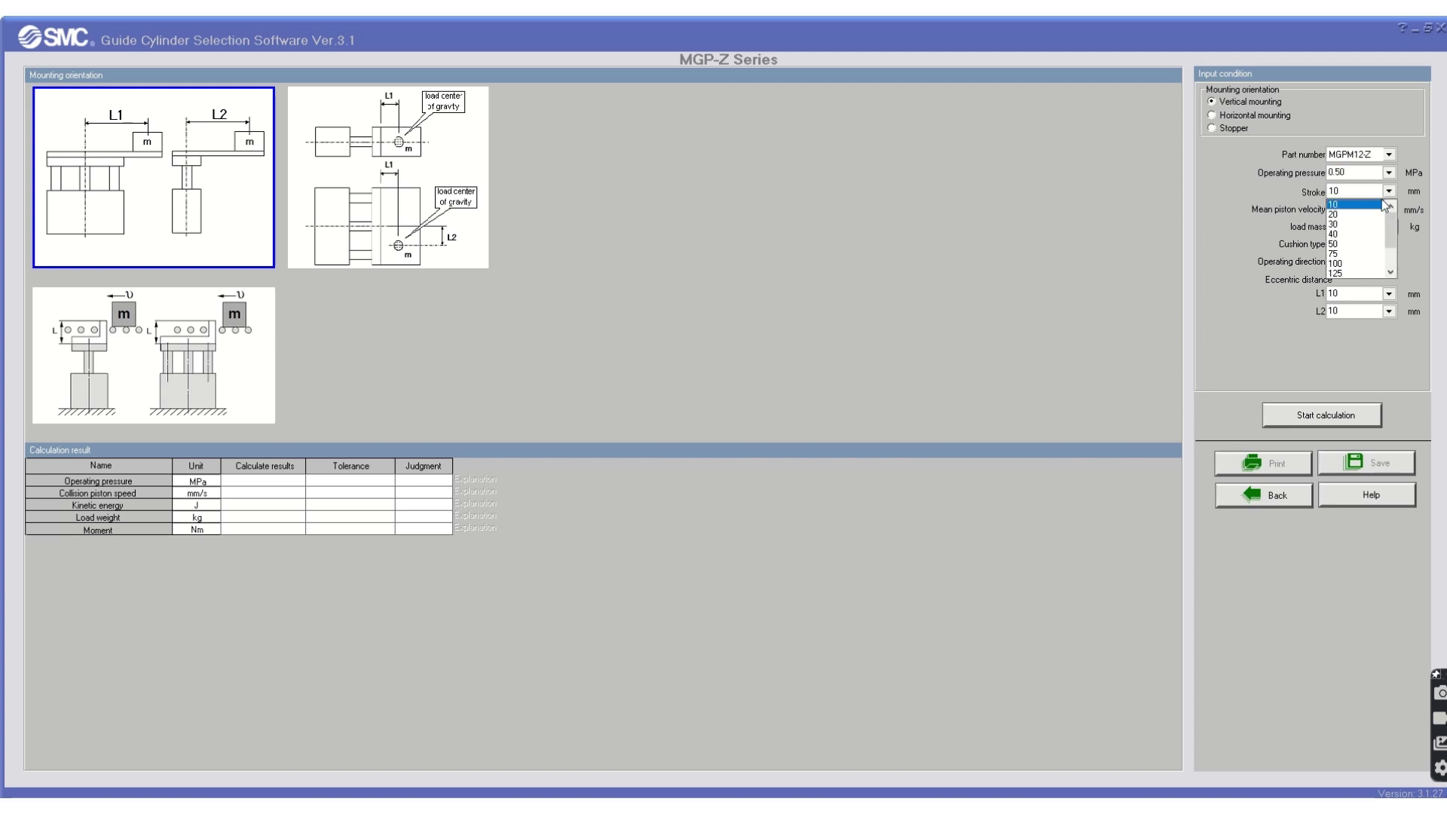
{"action": "left_click", "coordinate": [1354, 215]}
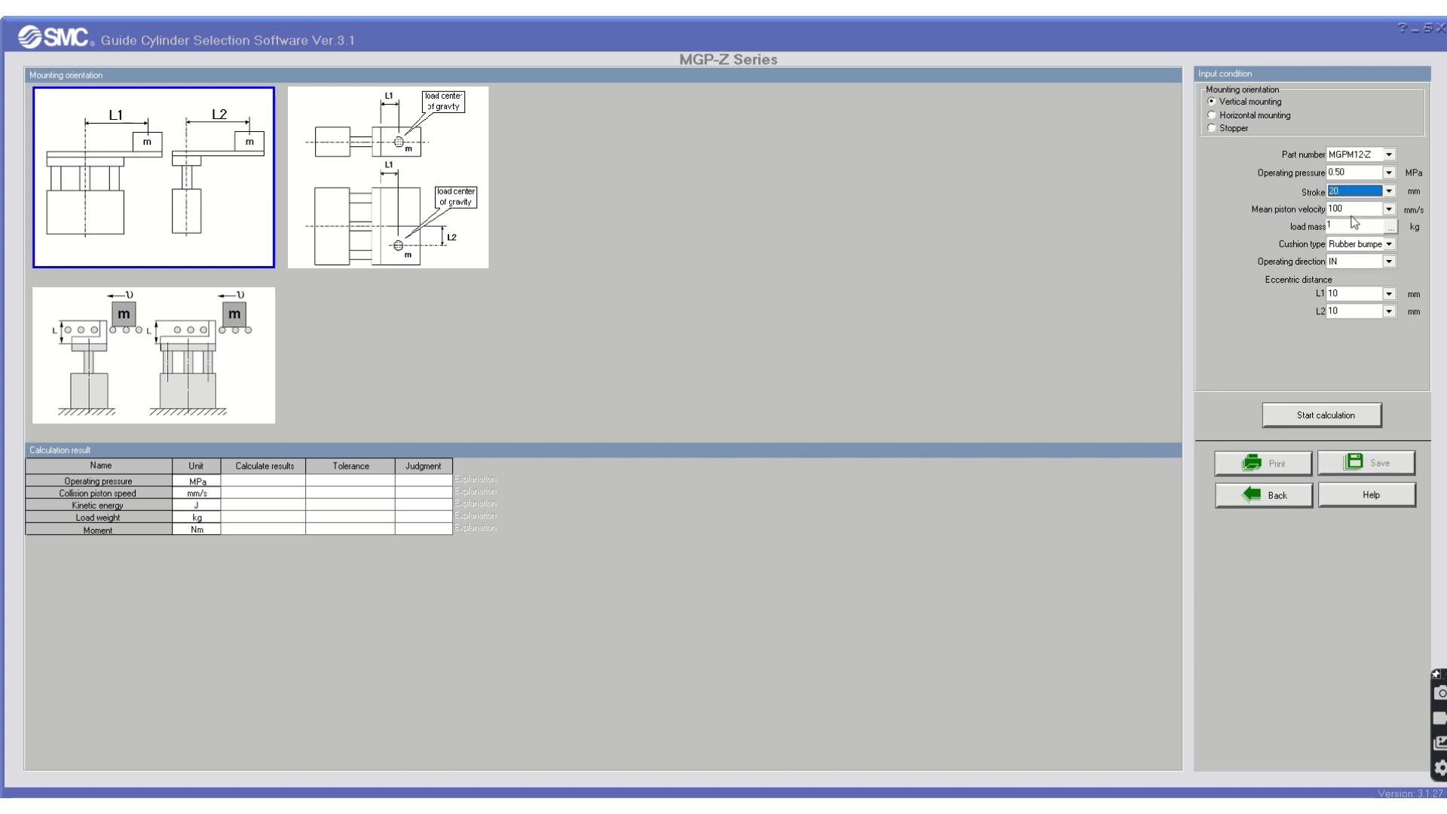
Set the mean piston velocity to 100 mm/s and the load mass to 10 kg, keeping the operating direction IN.
{"action": "left_click", "coordinate": [1354, 210]}
{"action": "left_click", "coordinate": [1350, 227]}
{"action": "left_click", "coordinate": [1359, 263]}
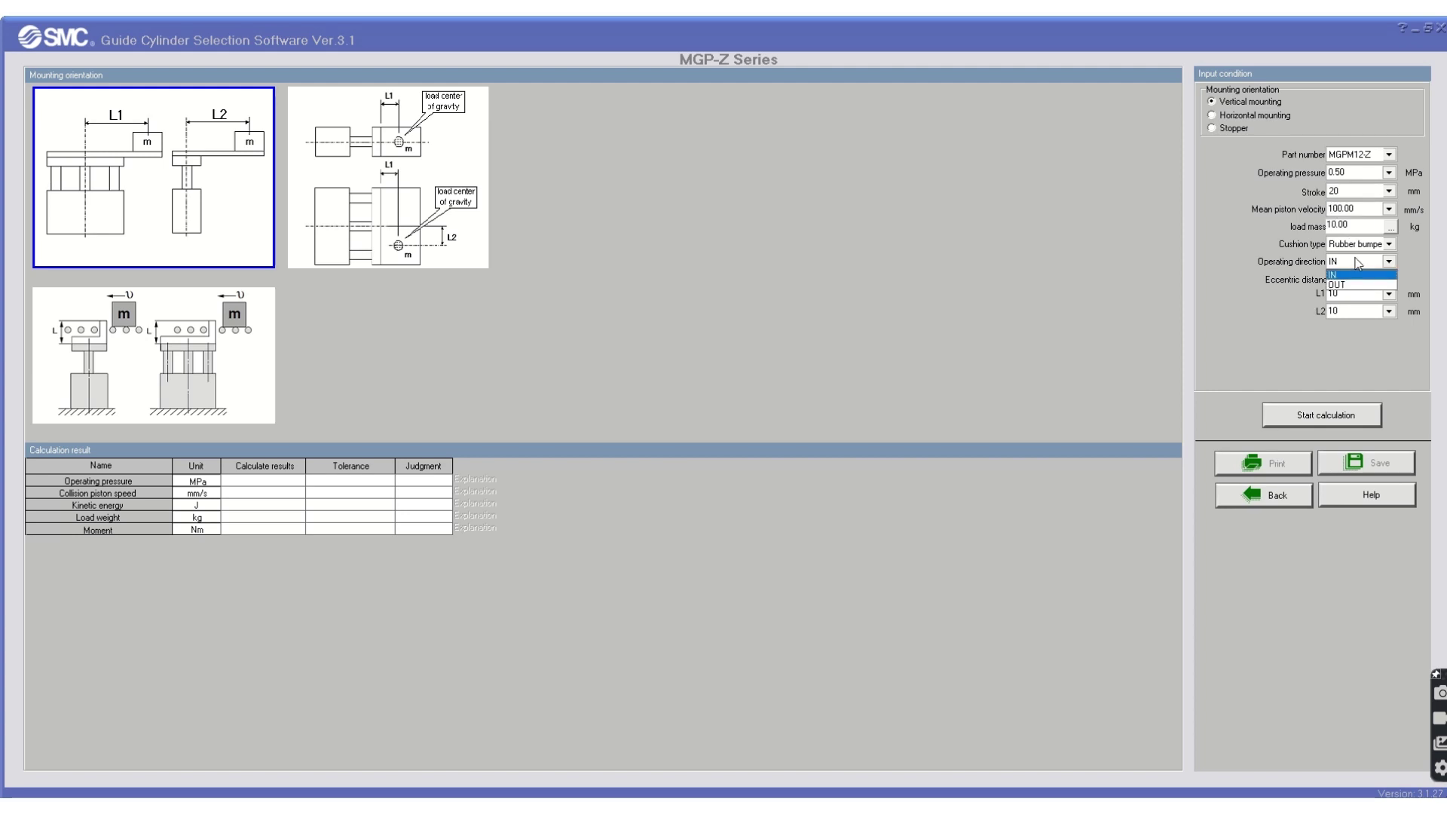
{"action": "left_click", "coordinate": [1358, 263]}
Set the eccentric distances L1 to 30 mm and L2 to 10 mm, and run the calculation.
{"action": "left_click", "coordinate": [1331, 294]}
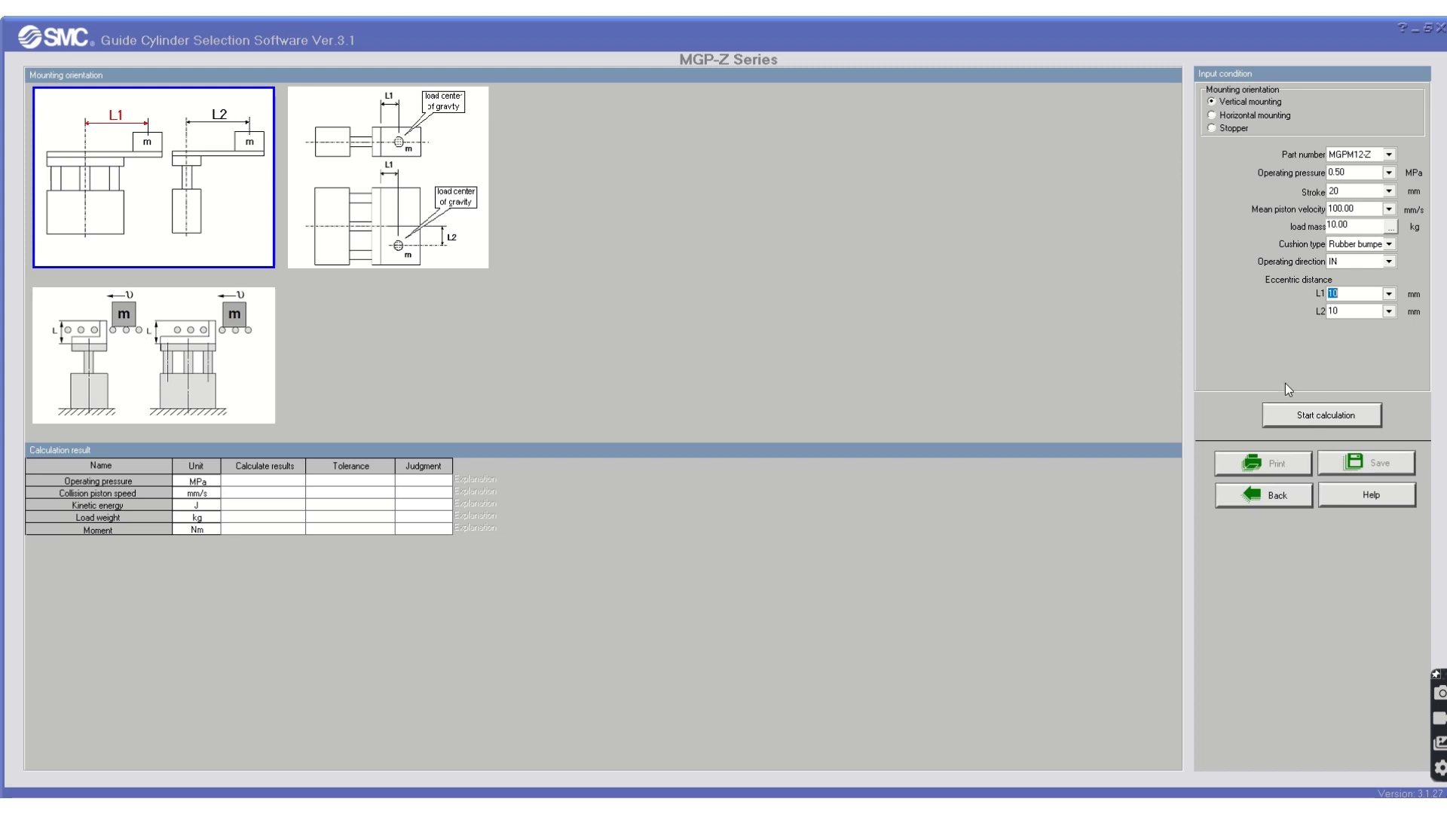
{"action": "type", "text": "3"}
{"action": "left_click", "coordinate": [1358, 311]}
{"action": "left_click", "coordinate": [1315, 414]}
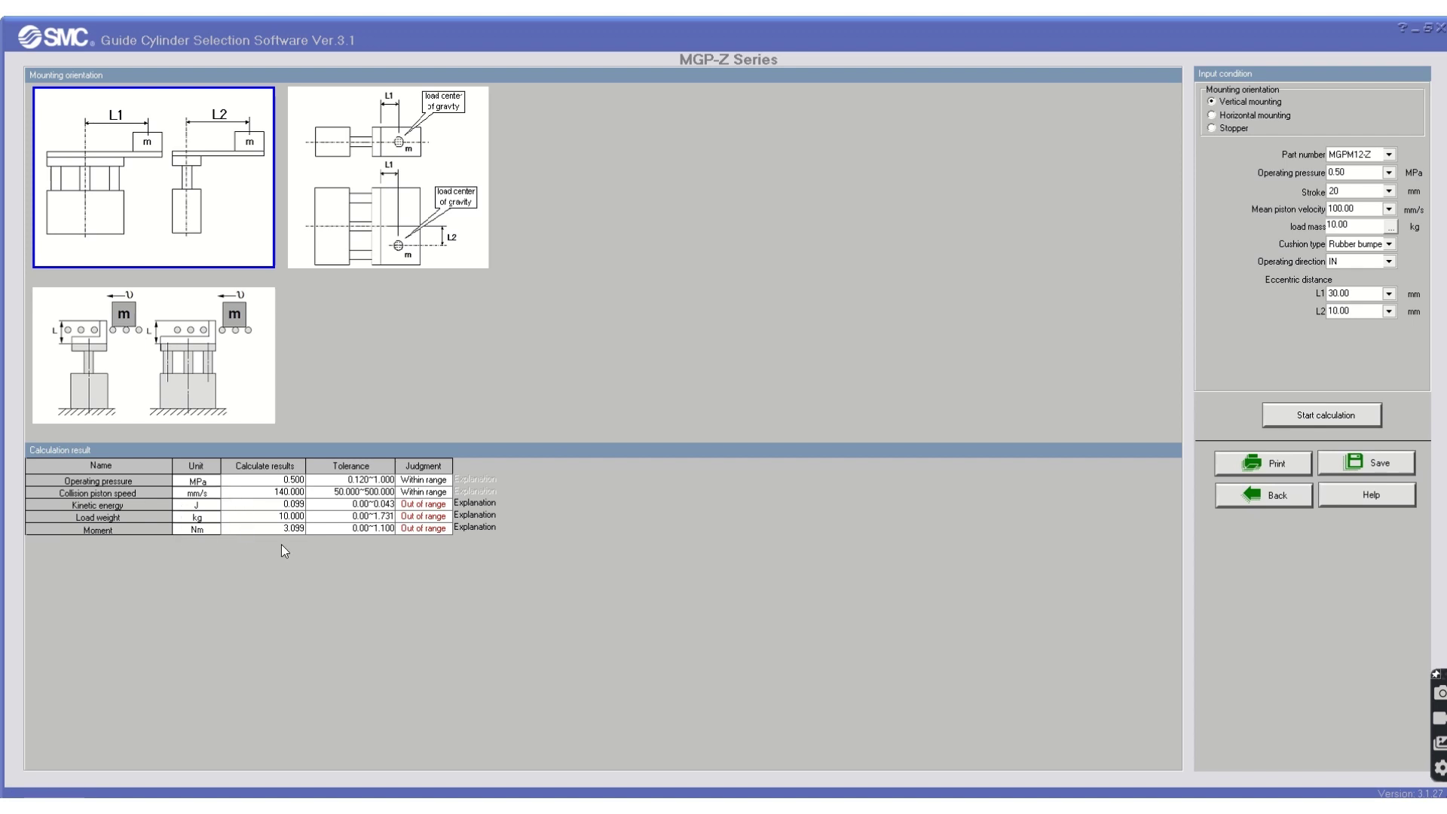
Open the explanation for the kinetic energy judgment in the calculation results.
{"action": "left_click", "coordinate": [475, 503]}
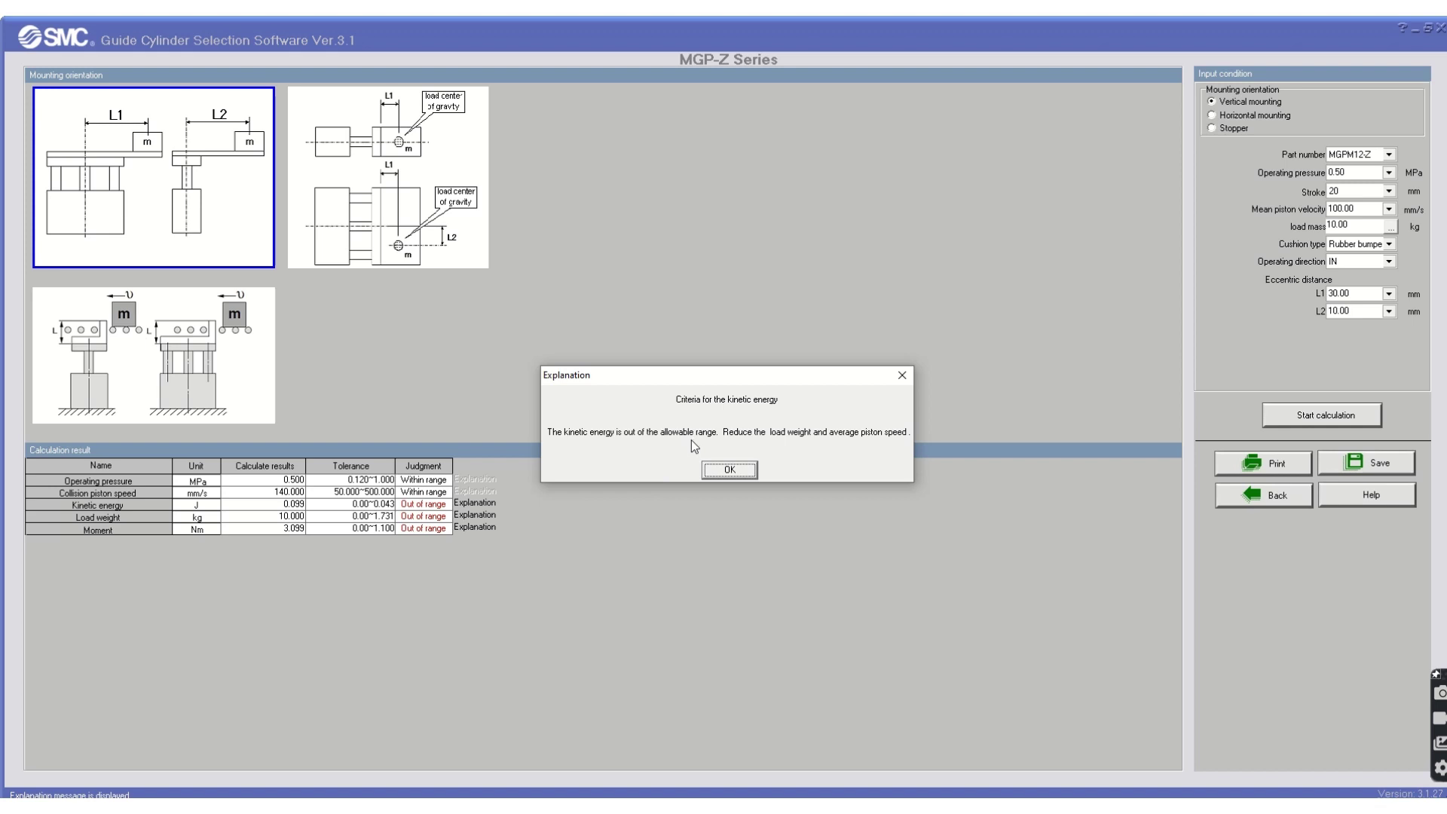
Close the explanation and try part numbers MGPM16-Z and MGPM25-Z under the same conditions, running the calculation for each.
{"action": "left_click", "coordinate": [728, 470]}
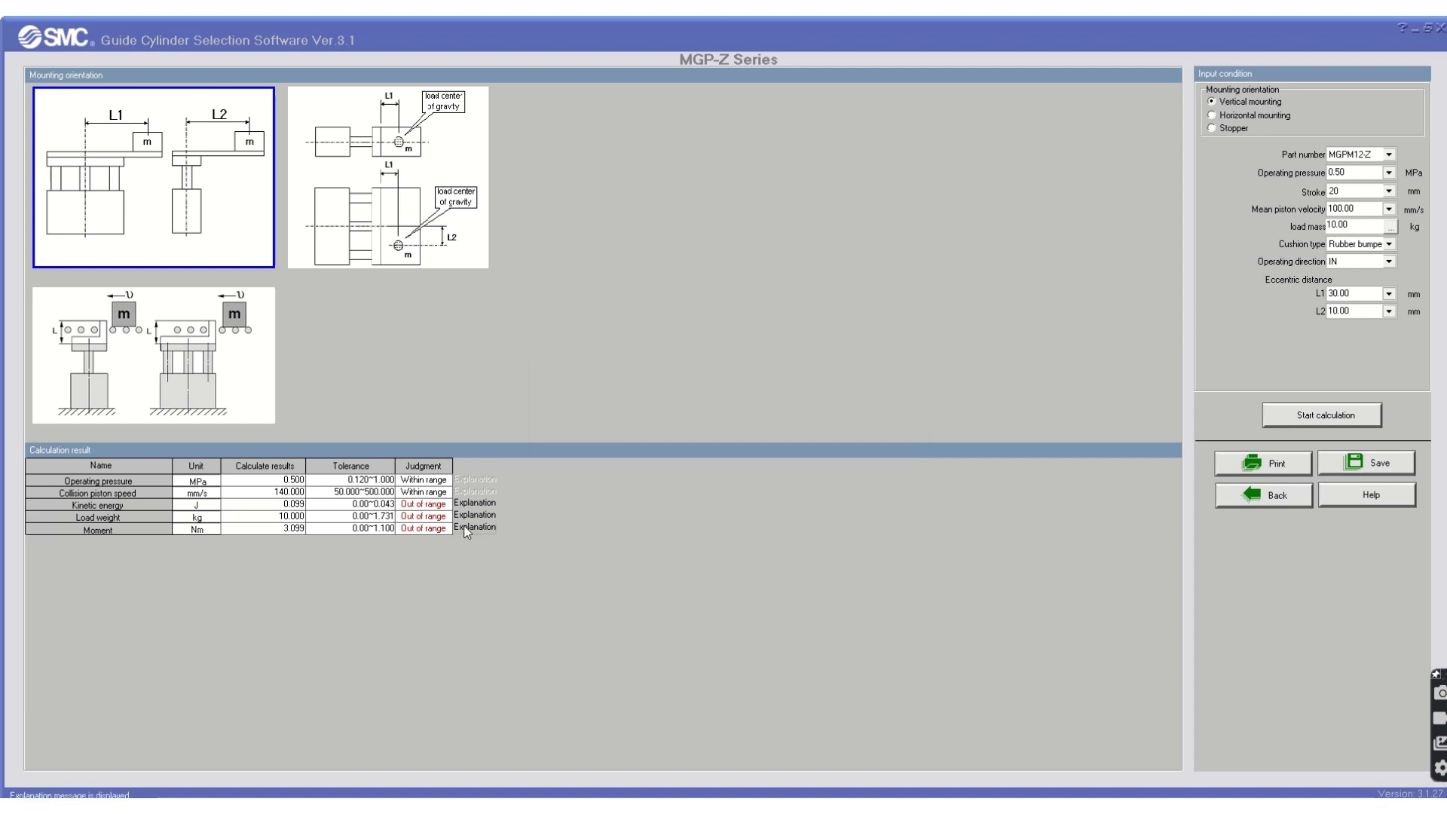
{"action": "left_click", "coordinate": [1390, 155]}
{"action": "left_click", "coordinate": [1375, 184]}
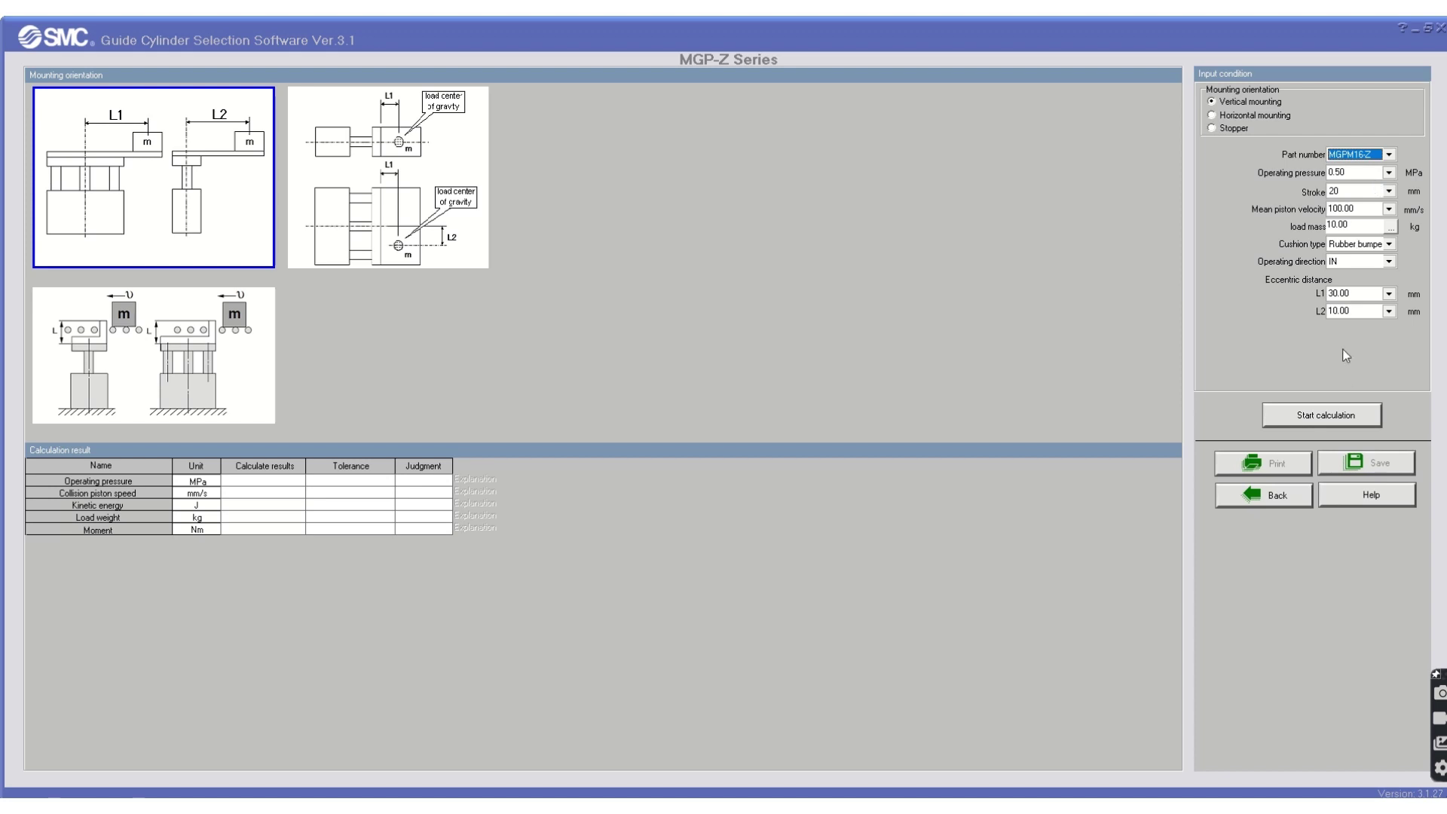
{"action": "left_click", "coordinate": [1314, 411]}
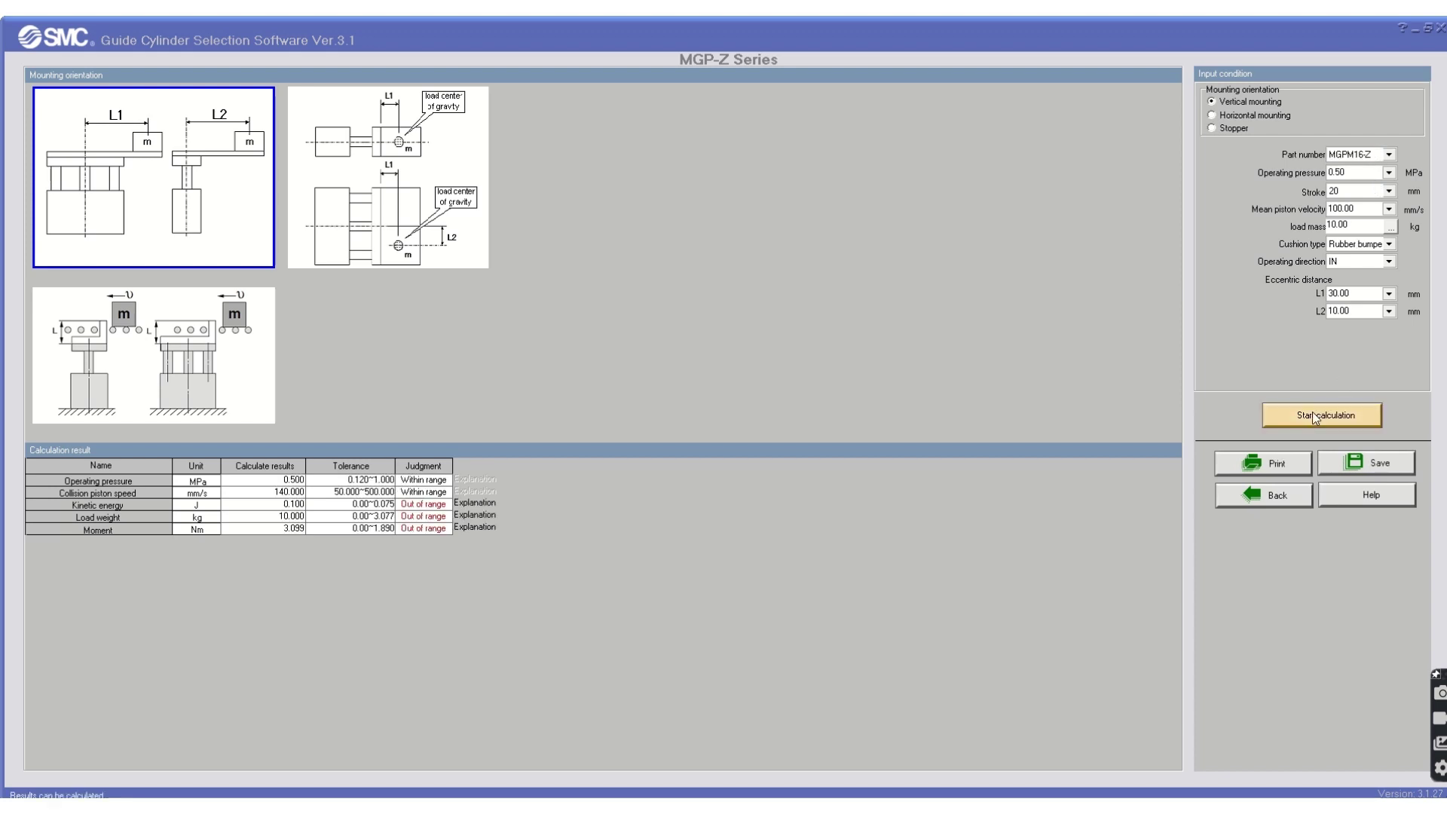
{"action": "left_click", "coordinate": [1391, 156]}
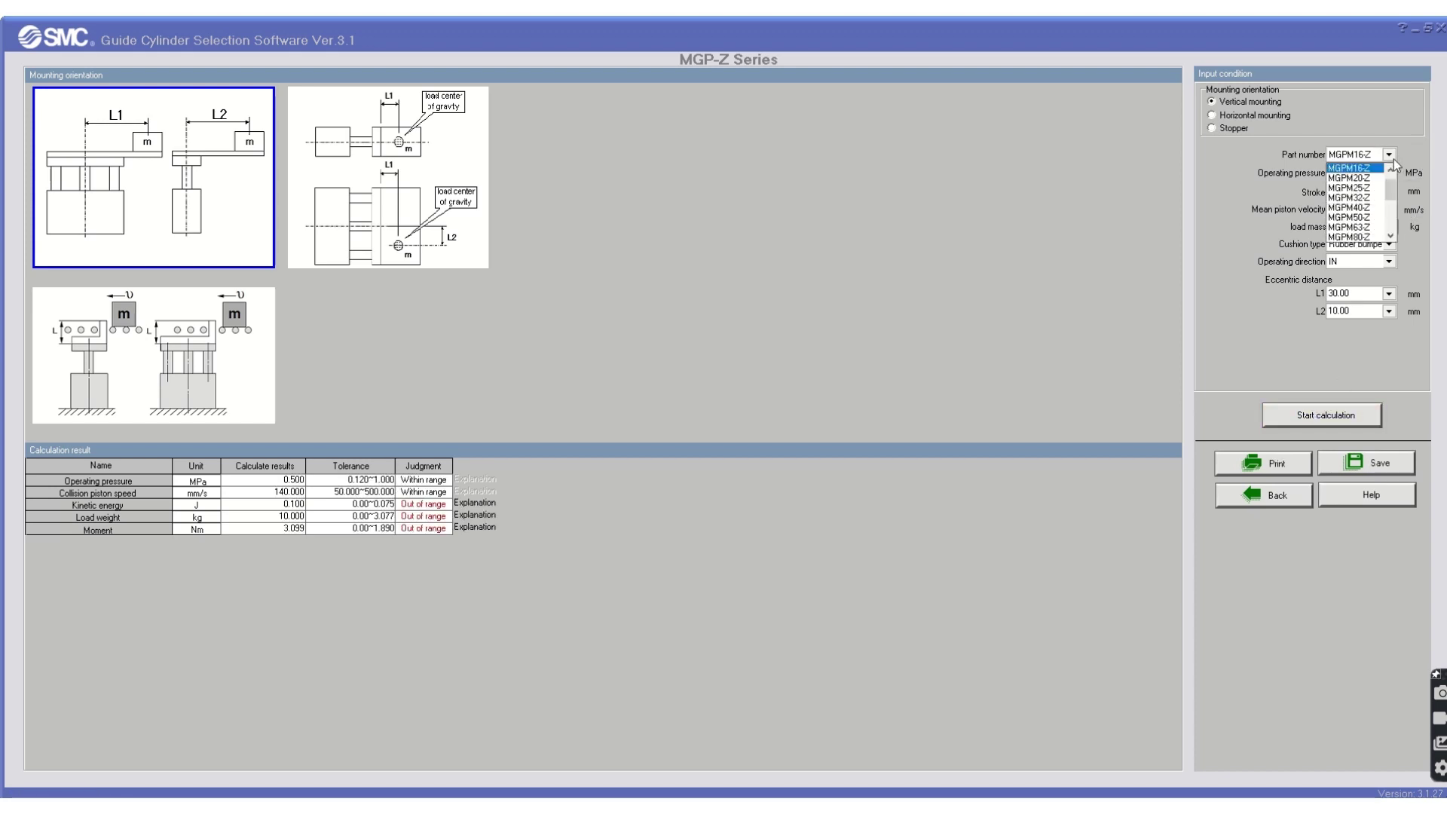
{"action": "left_click", "coordinate": [1375, 189]}
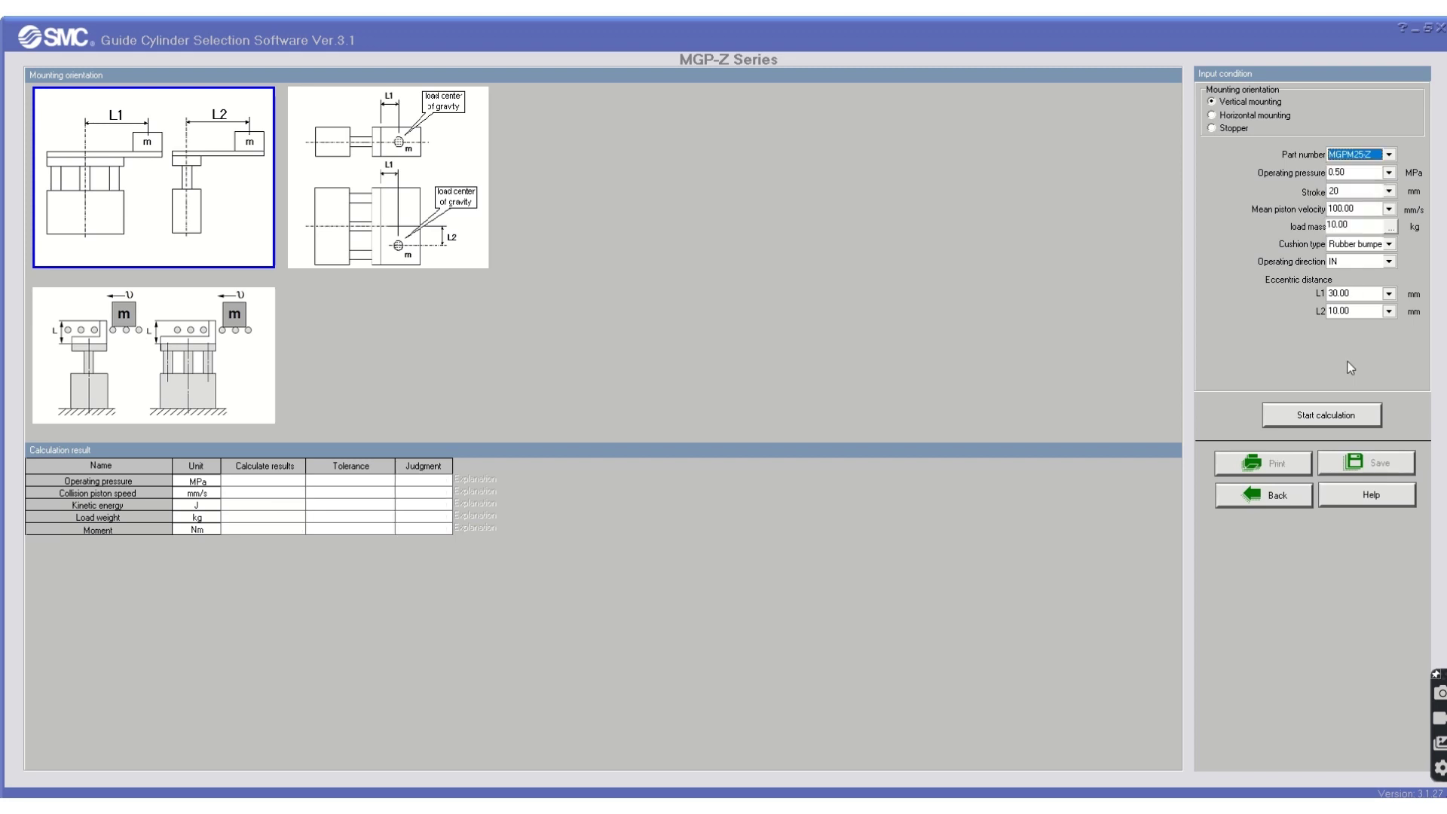
{"action": "left_click", "coordinate": [1309, 418]}
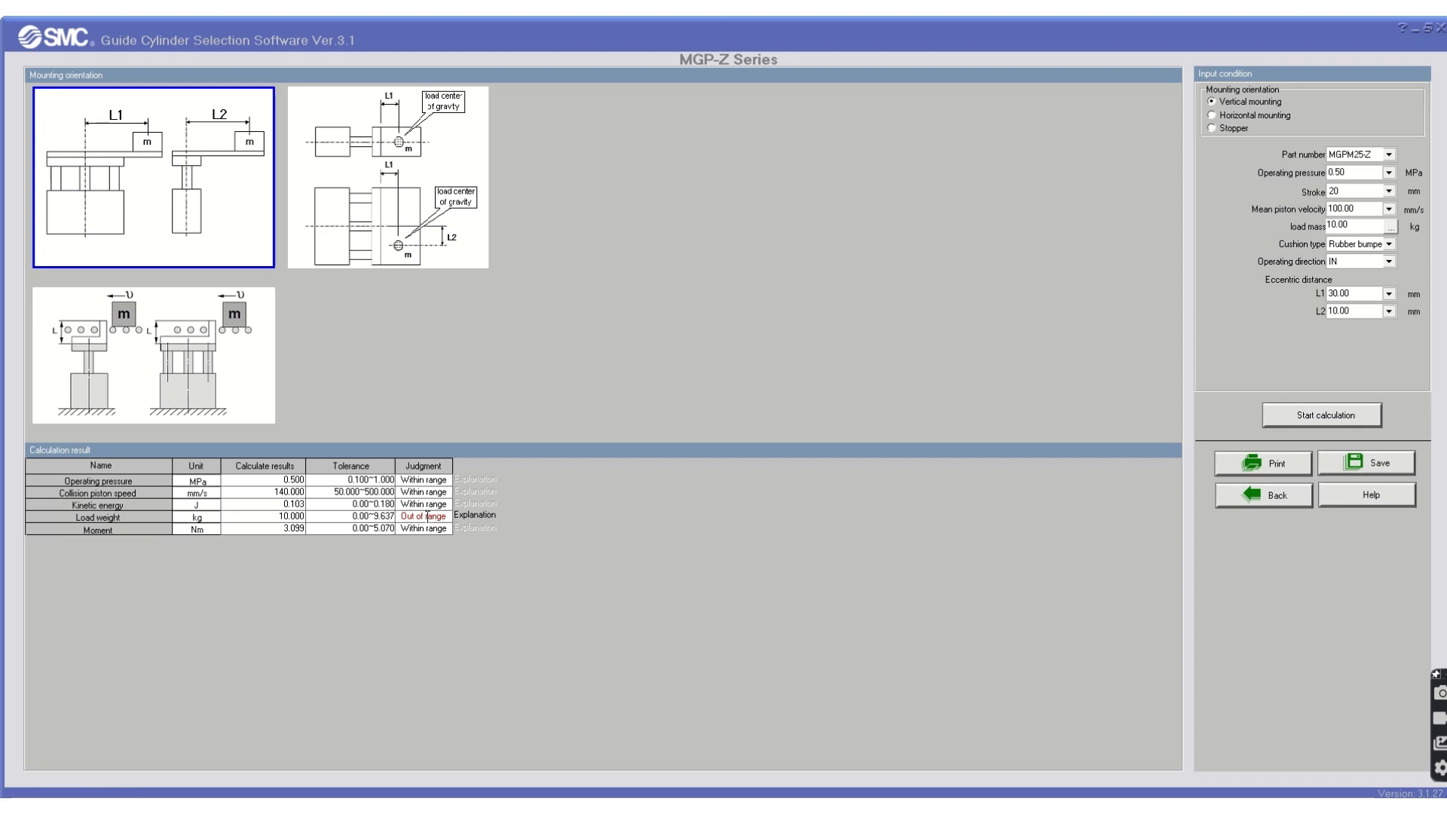
Change the part number to MGPM32-Z, accept the adjusted 25 mm stroke, and run the calculation.
{"action": "left_click", "coordinate": [1389, 154]}
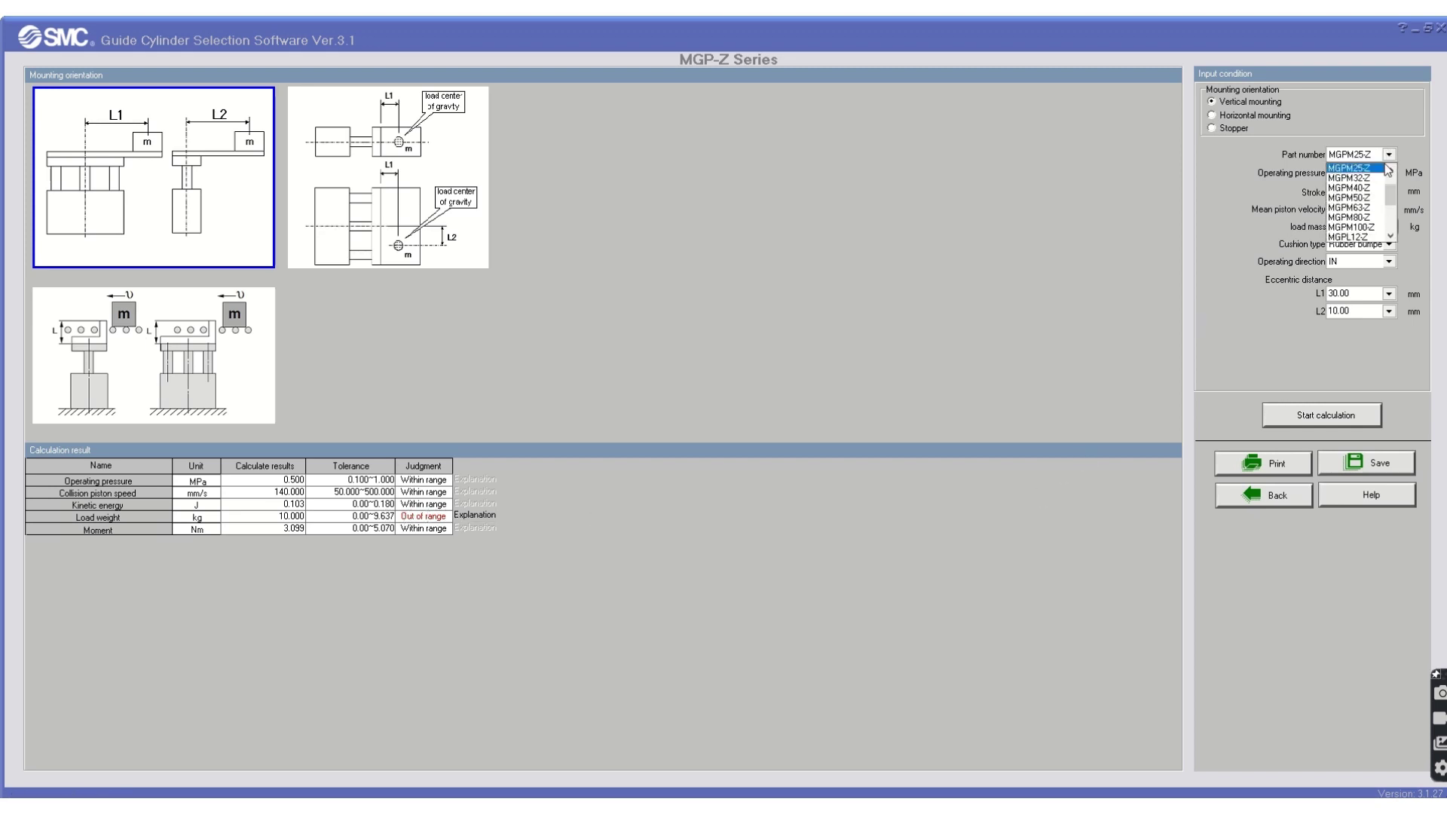
{"action": "left_click", "coordinate": [1353, 178]}
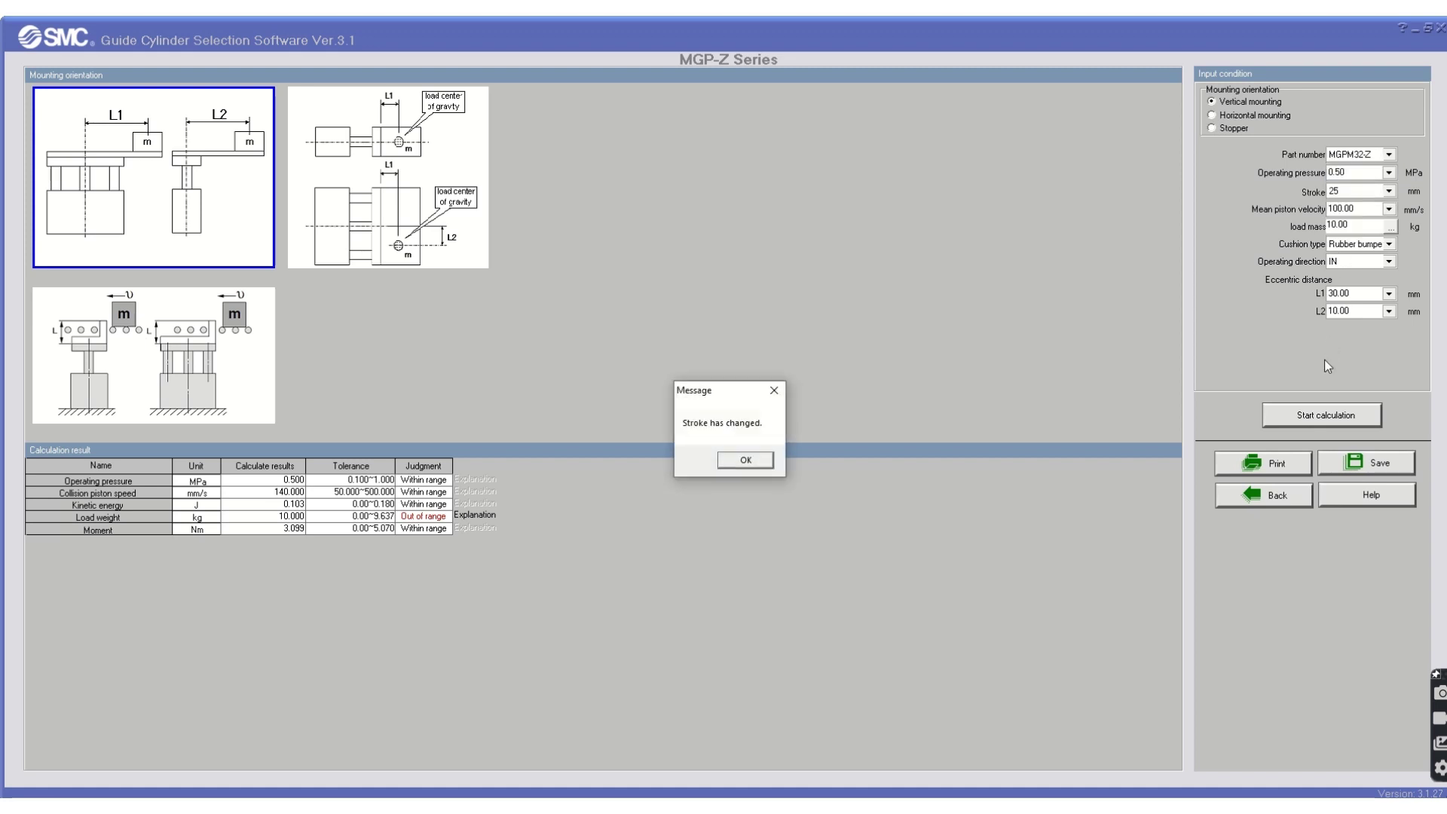
{"action": "left_click", "coordinate": [745, 460]}
{"action": "left_click", "coordinate": [1299, 413]}
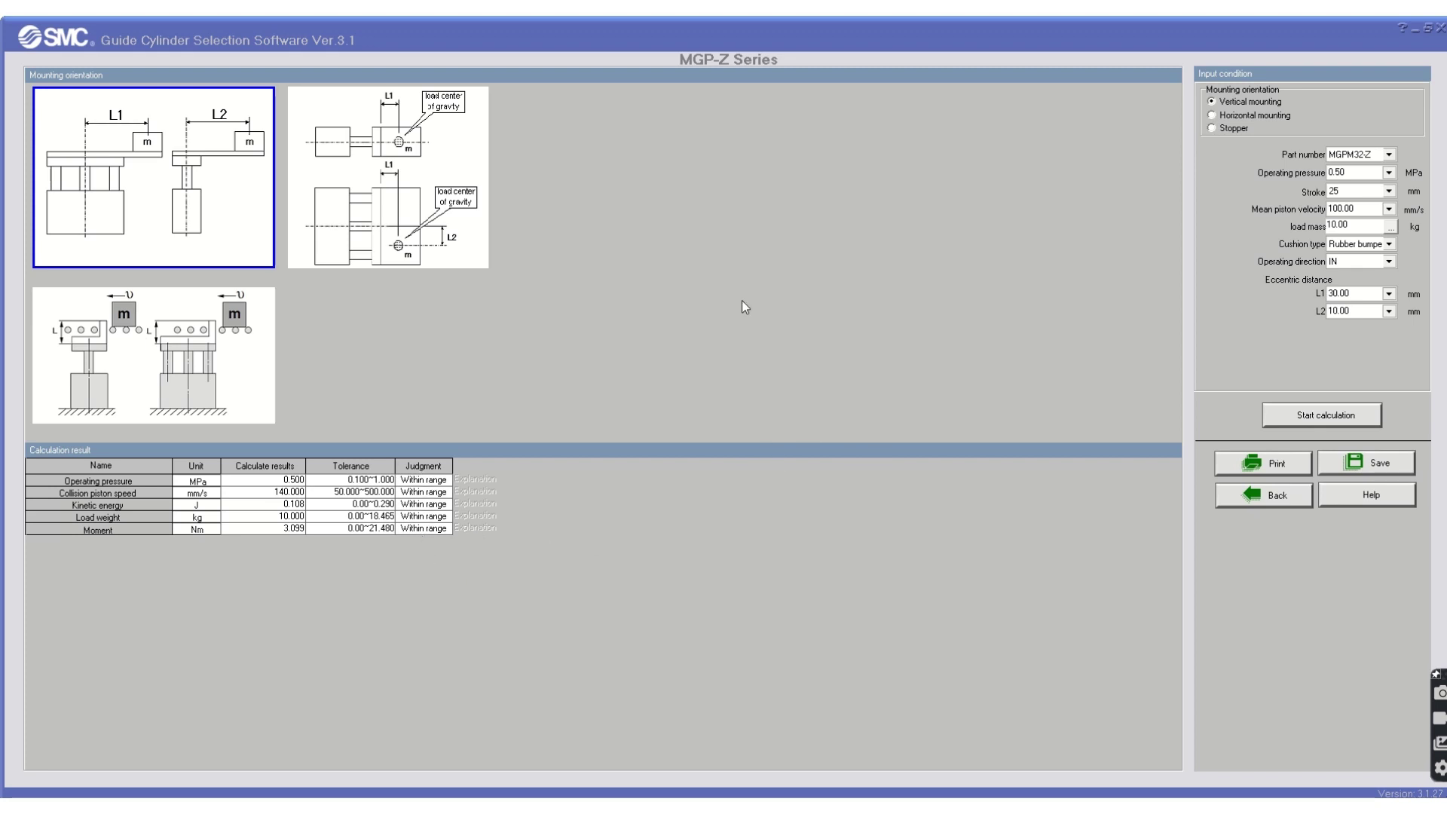
Check MGPM32-Z by calculating for horizontal mounting and stopper use, and again for vertical mounting.
{"action": "left_click", "coordinate": [405, 195]}
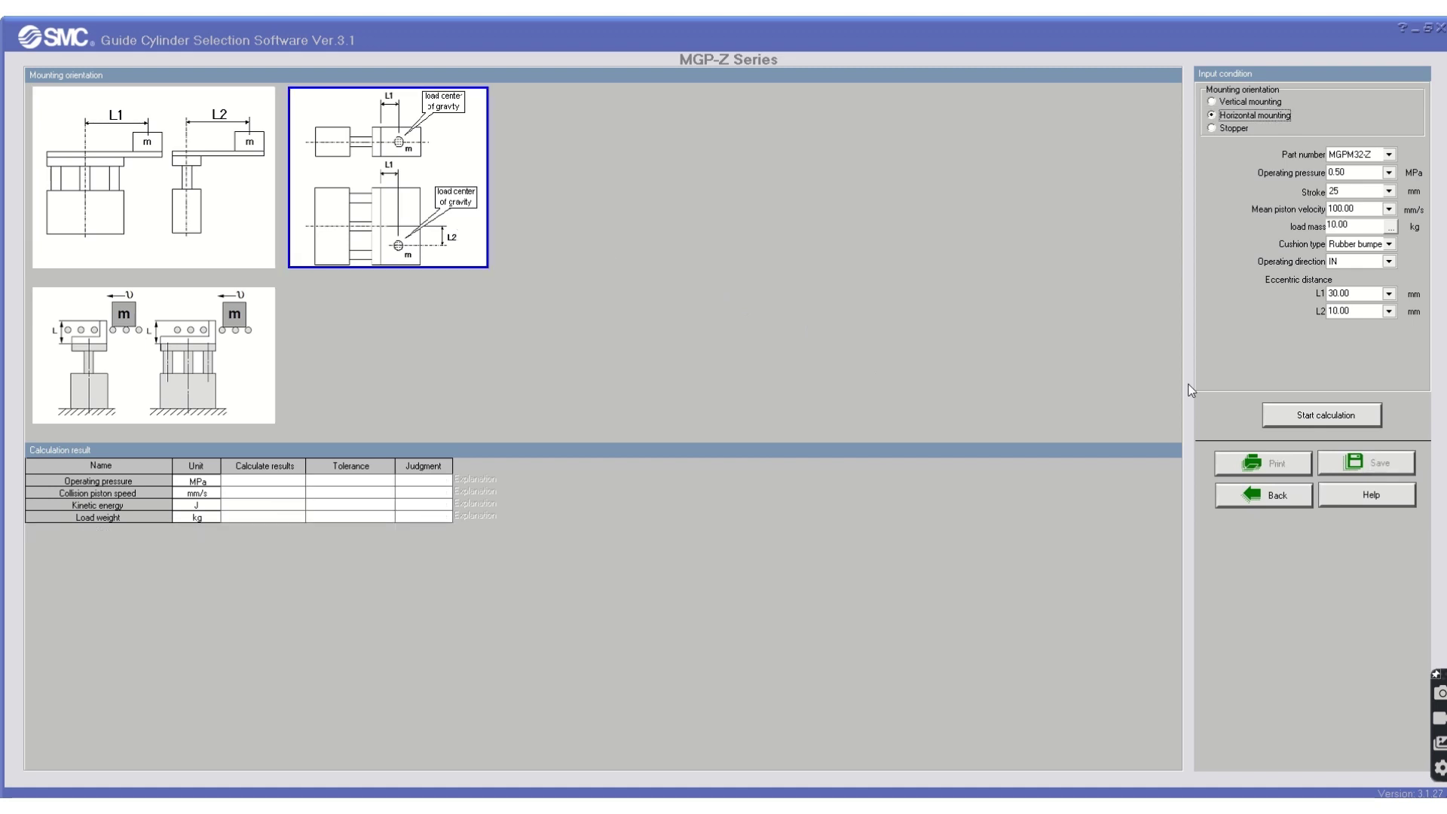
{"action": "left_click", "coordinate": [1291, 415]}
{"action": "left_click", "coordinate": [166, 334]}
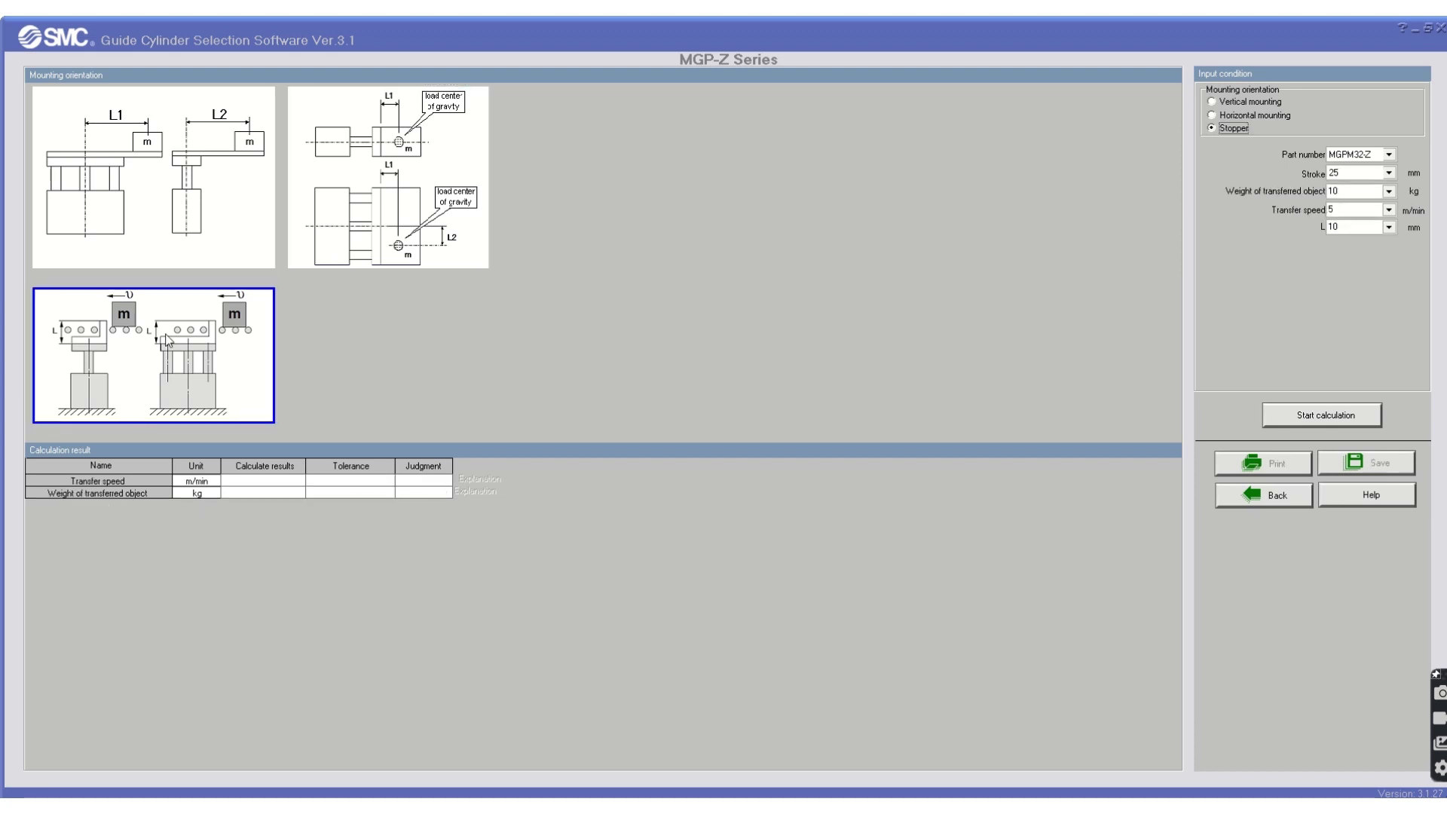
{"action": "left_click", "coordinate": [1305, 417]}
{"action": "left_click", "coordinate": [273, 226]}
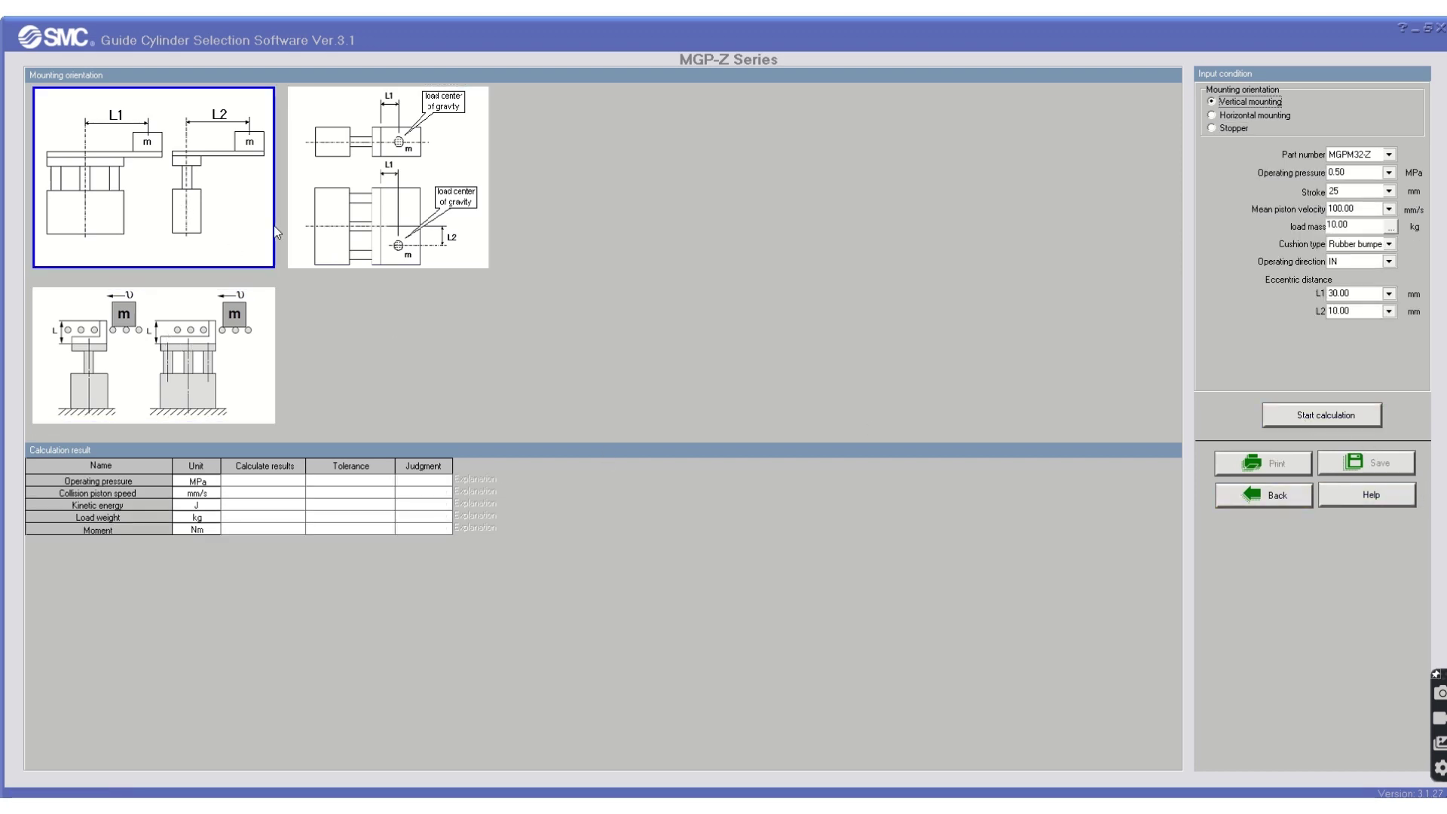
{"action": "left_click", "coordinate": [1339, 419]}
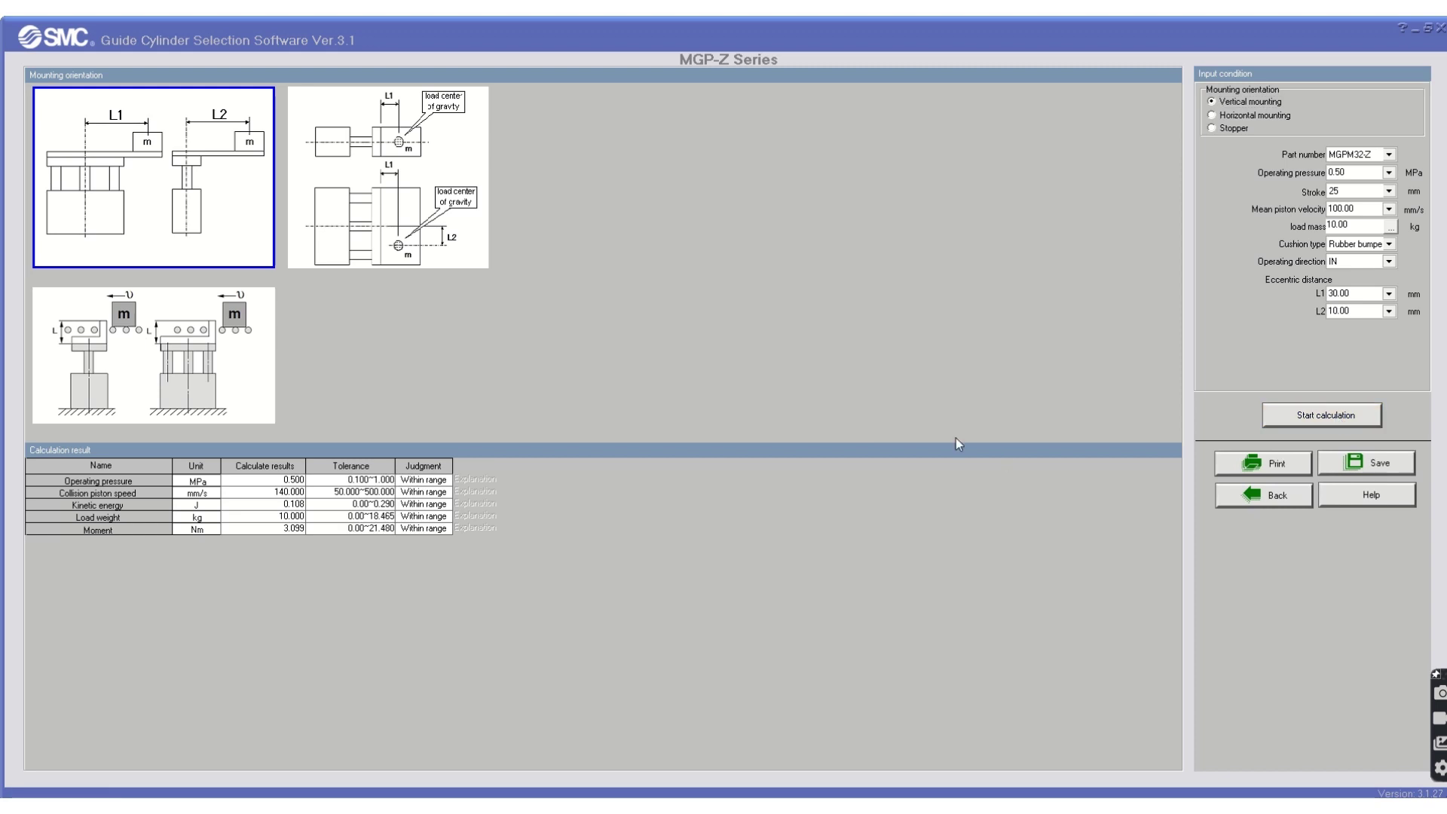
Open the save dialog for the MGP-Z results, cancel it without saving, and return to the series list.
{"action": "left_click", "coordinate": [1363, 469]}
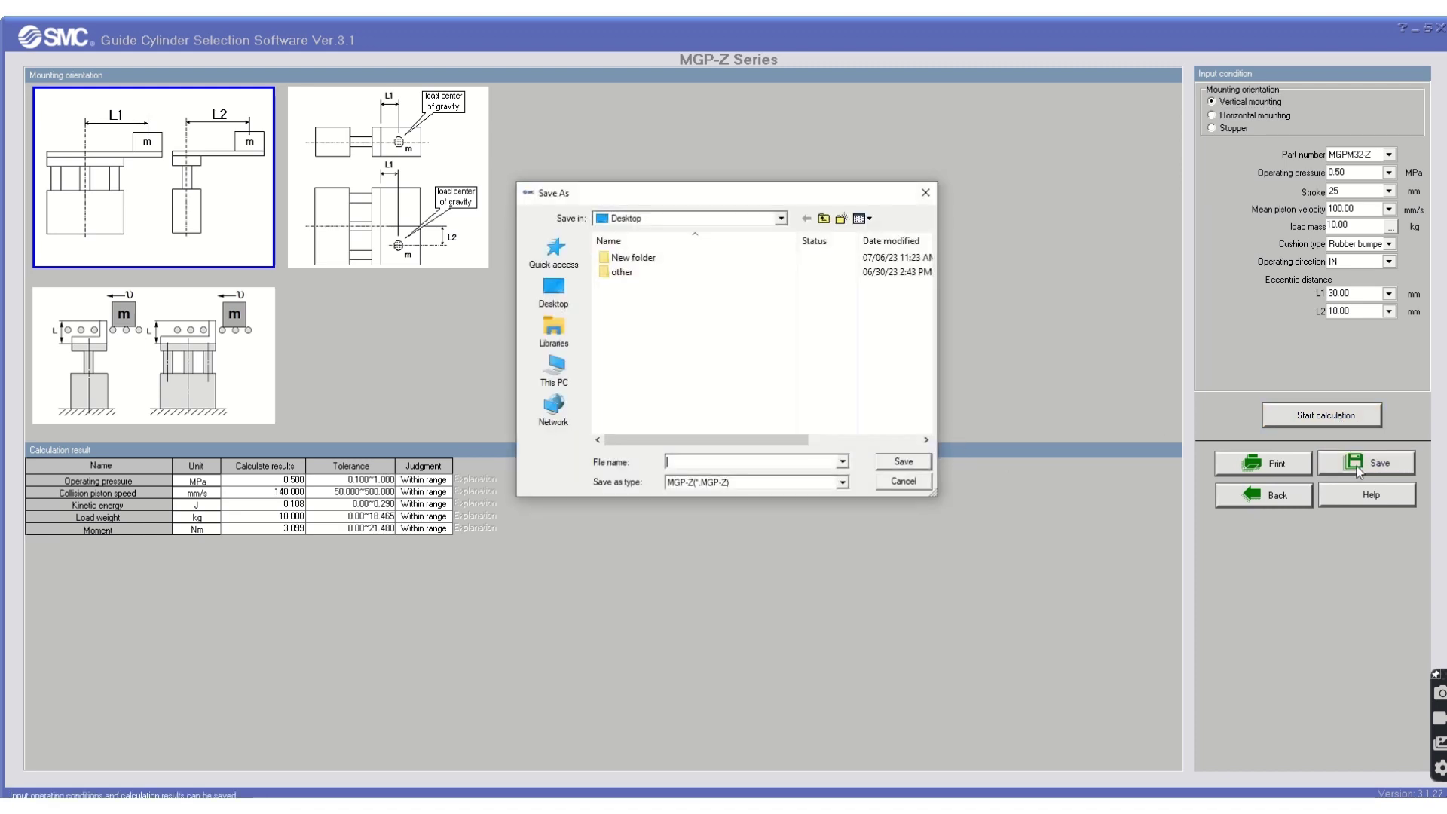
{"action": "left_click", "coordinate": [922, 198]}
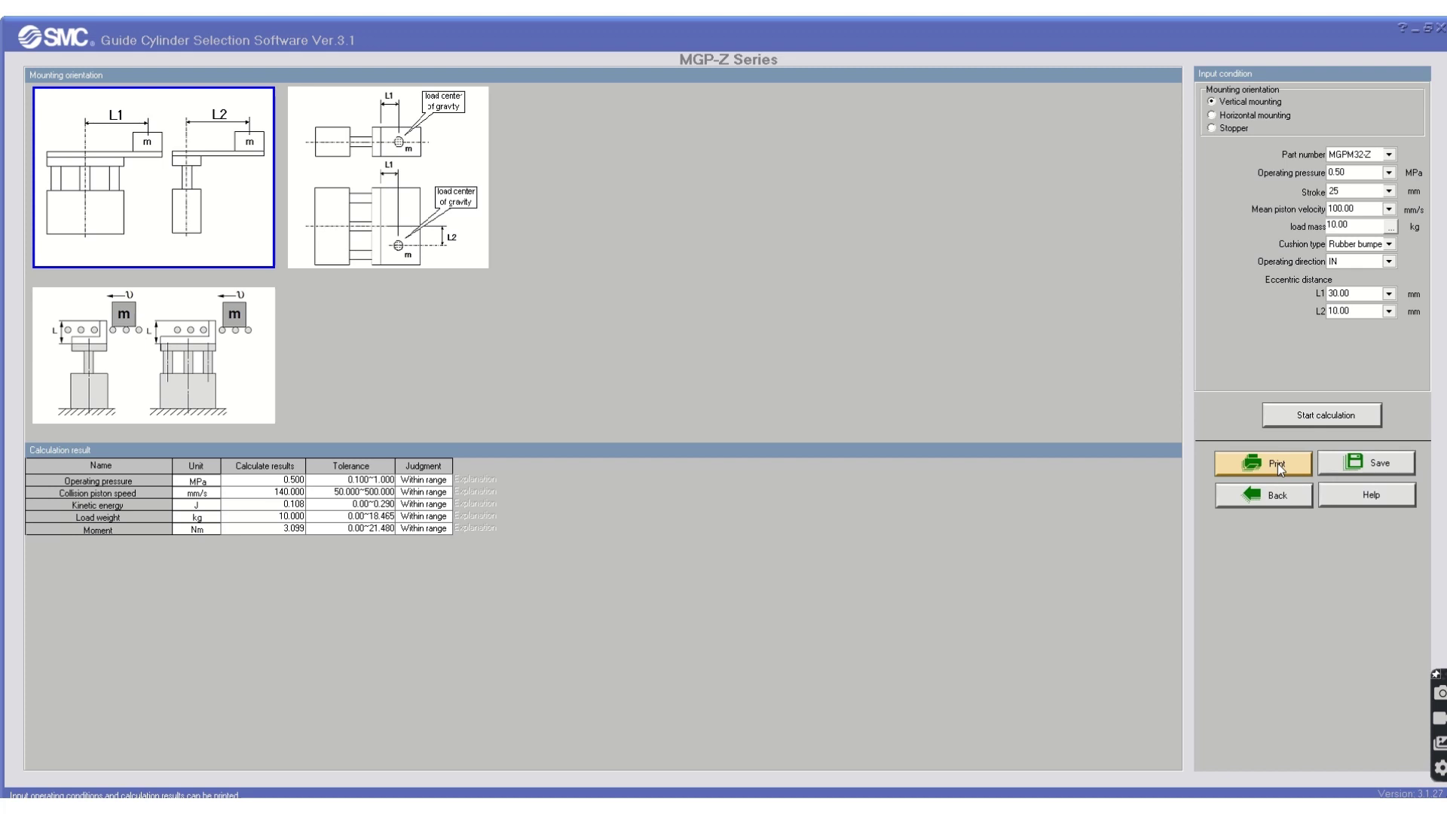
{"action": "left_click", "coordinate": [1278, 495]}
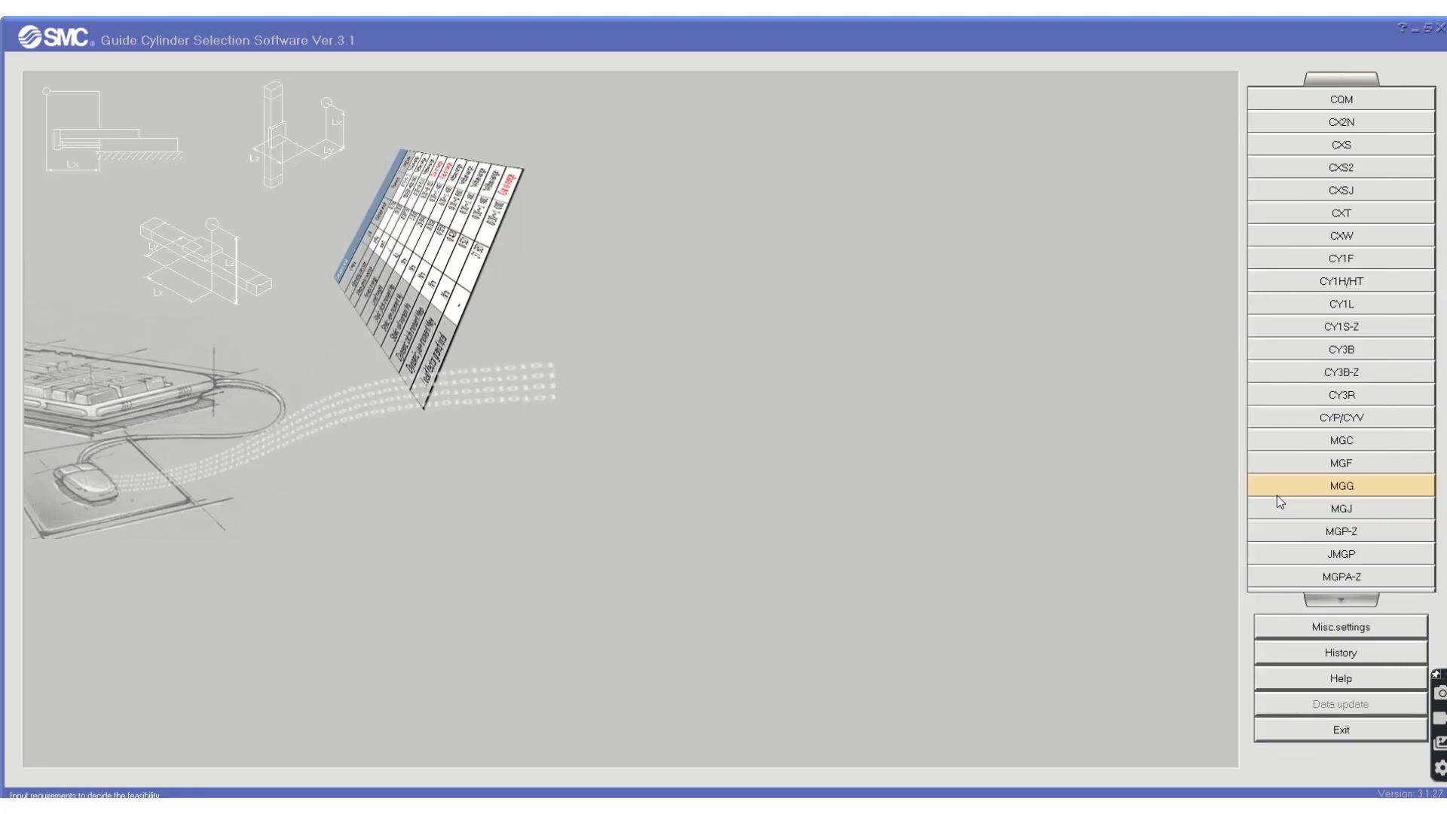
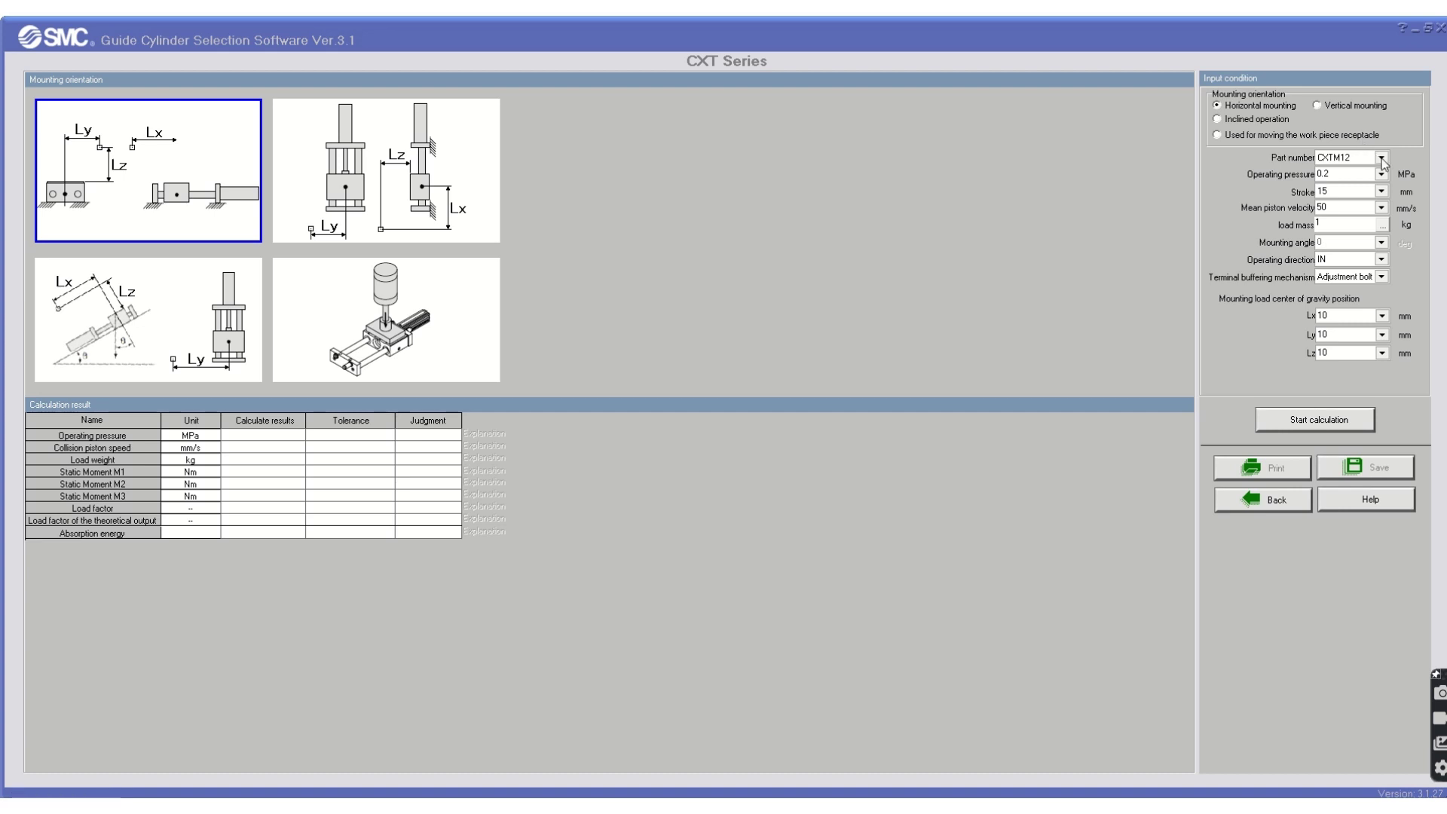
Set the CXT operating pressure to 0.4 MPa, stroke to 25 mm and load mass to 5 kg, and run the calculation.
{"action": "left_click", "coordinate": [1382, 174]}
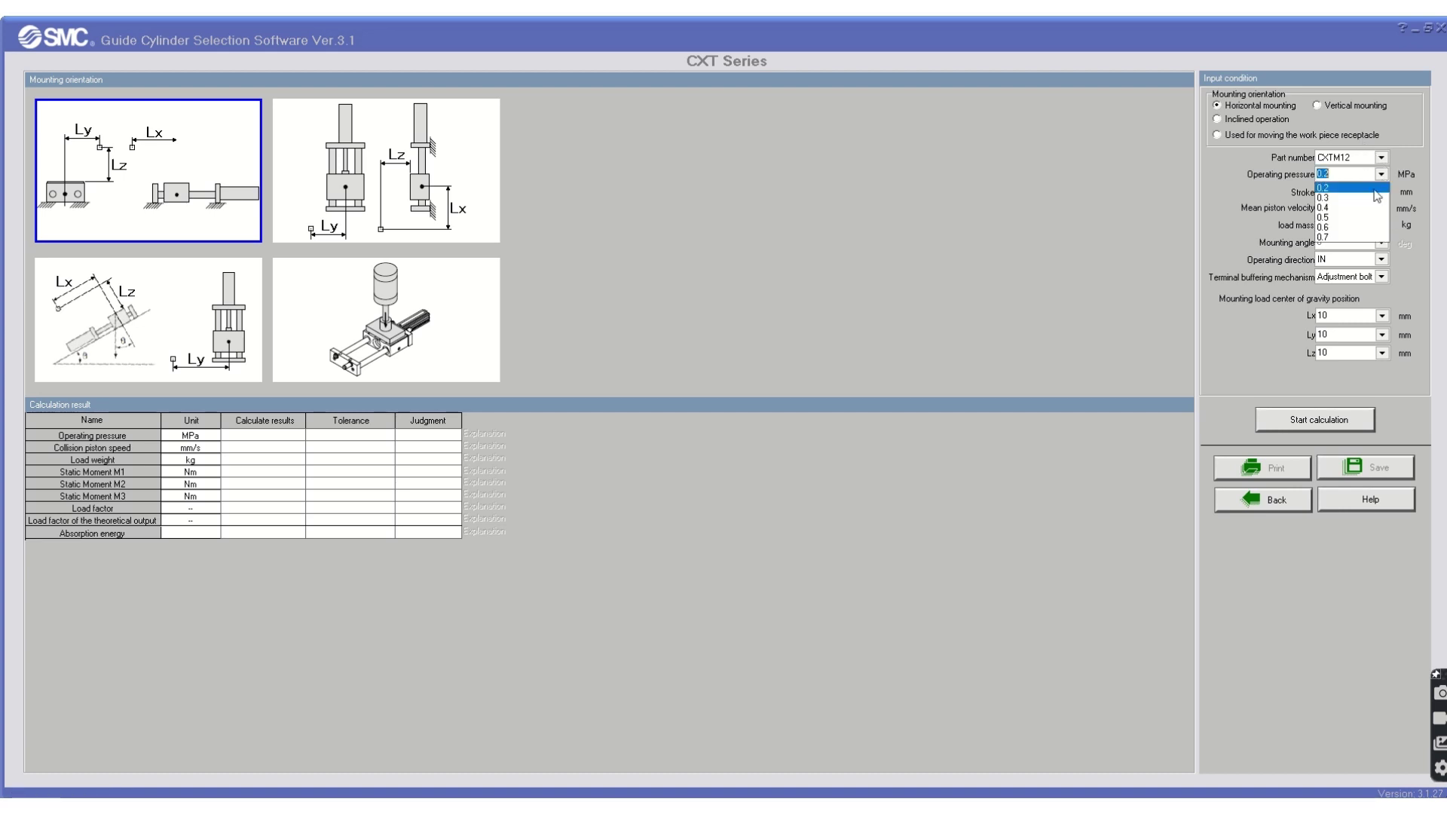
{"action": "left_click", "coordinate": [1352, 207]}
{"action": "left_click", "coordinate": [1382, 207]}
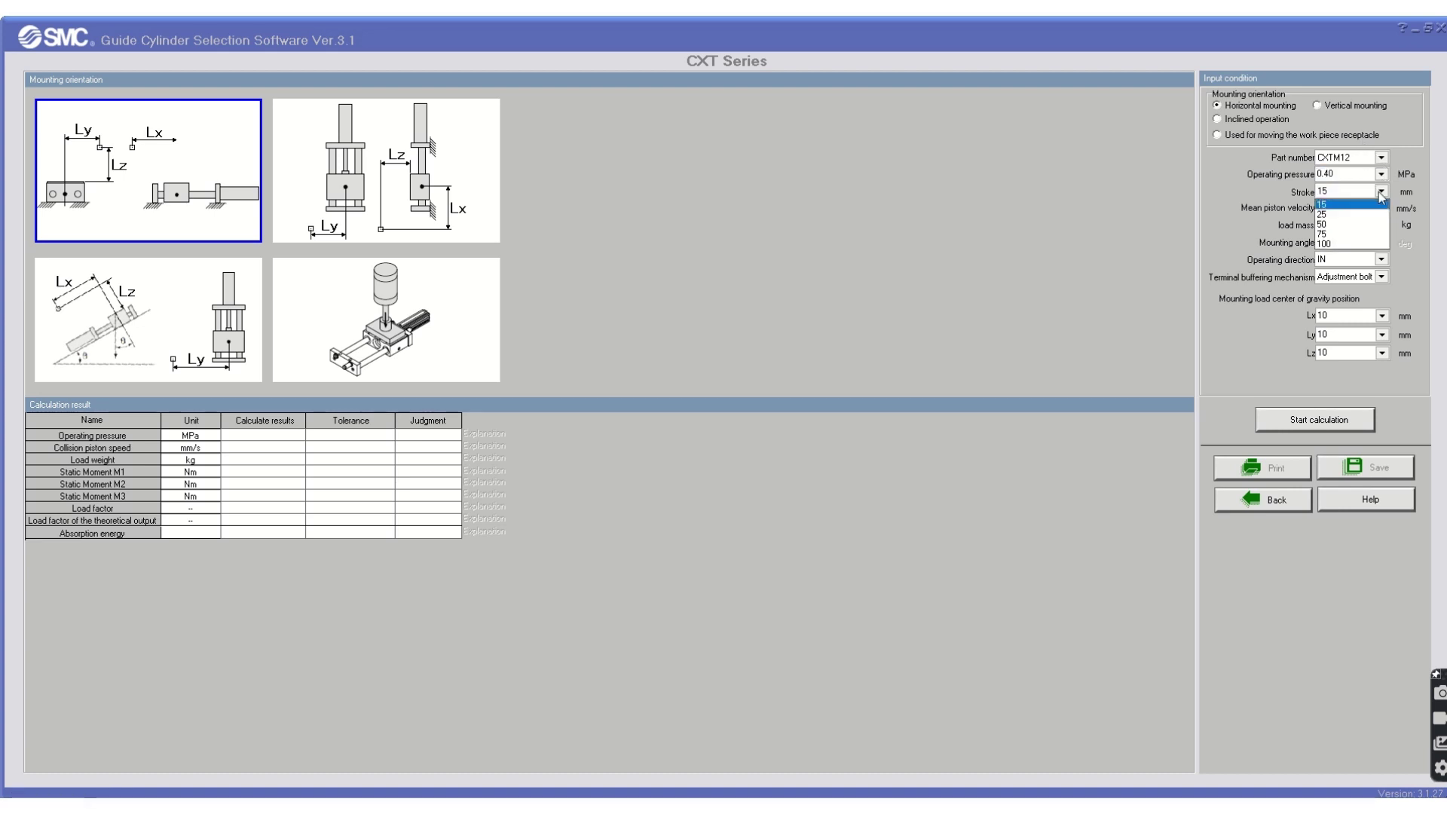
{"action": "left_click", "coordinate": [1352, 214]}
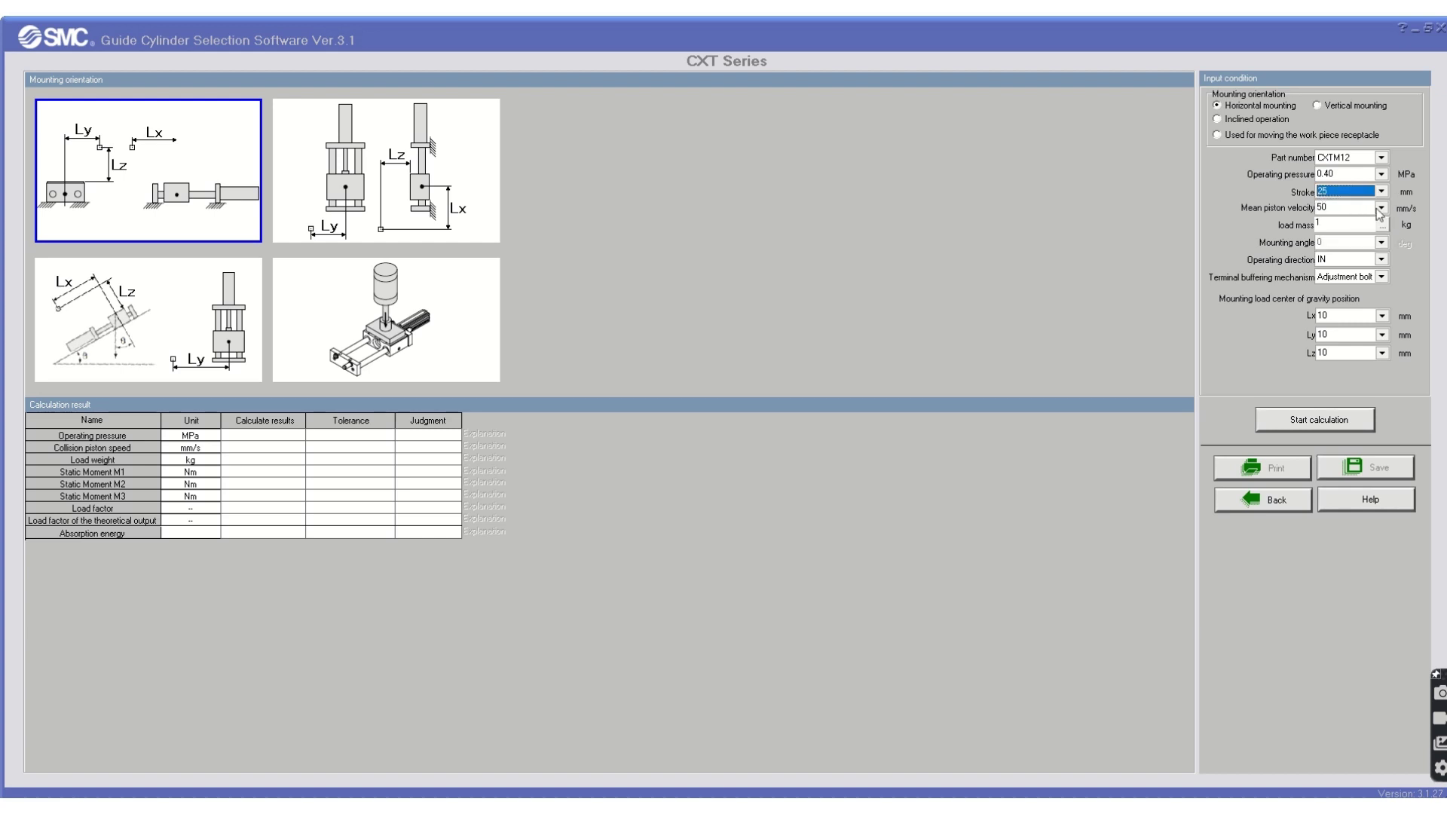
{"action": "left_click", "coordinate": [1354, 224]}
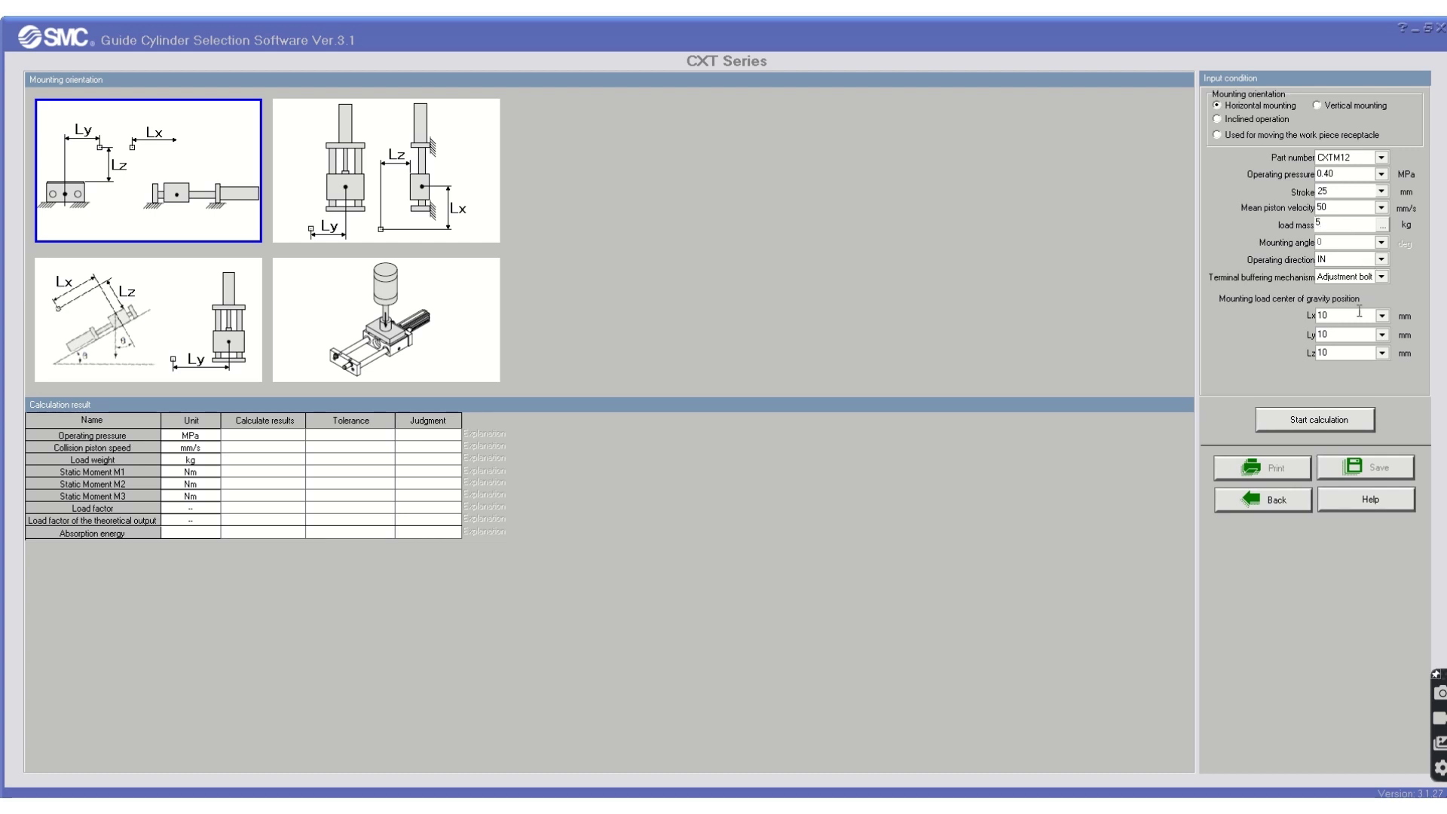
{"action": "left_click", "coordinate": [1303, 421]}
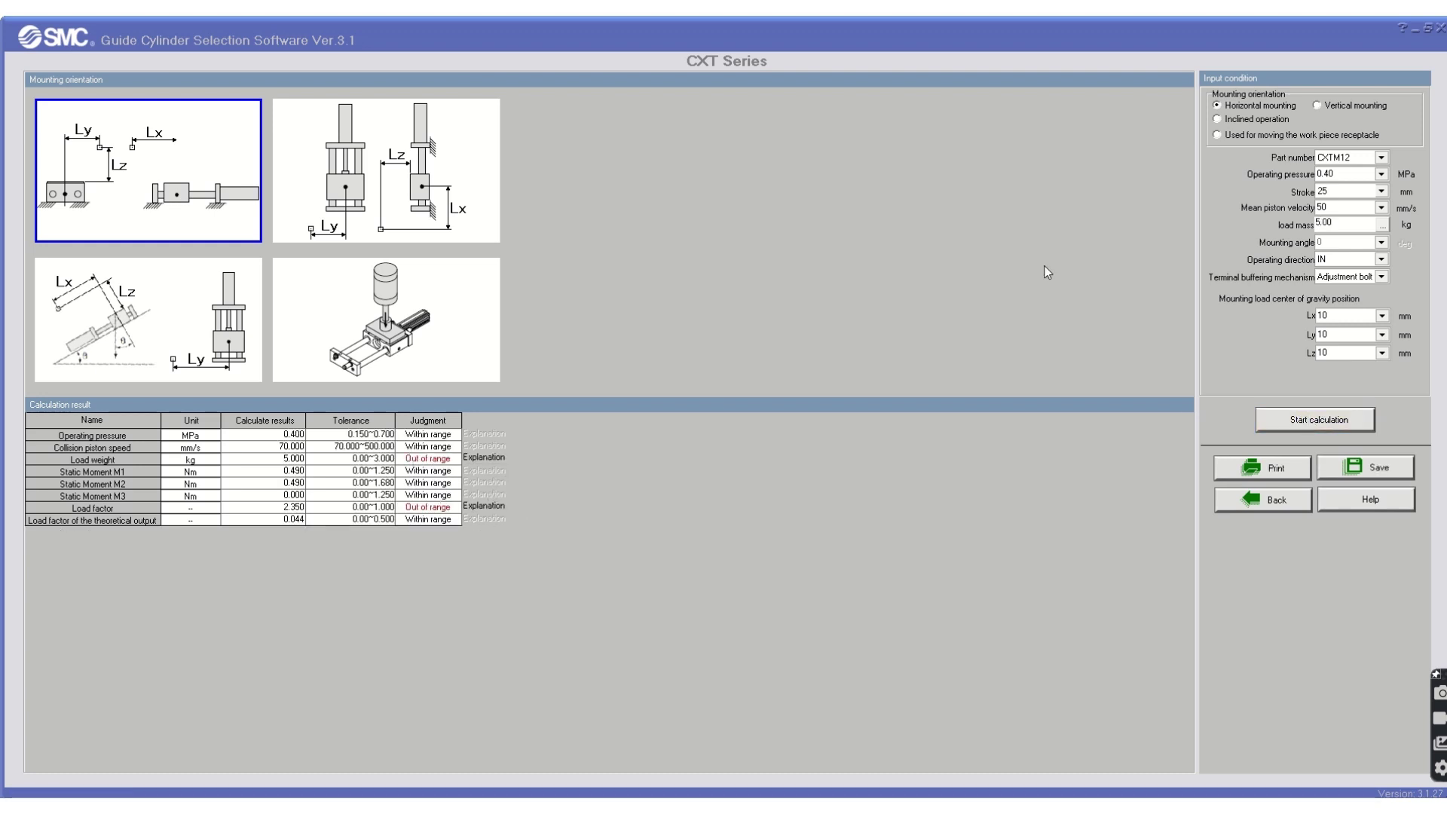
Change the CXT part number to CXTM20 and run the calculation again.
{"action": "left_click", "coordinate": [1381, 158]}
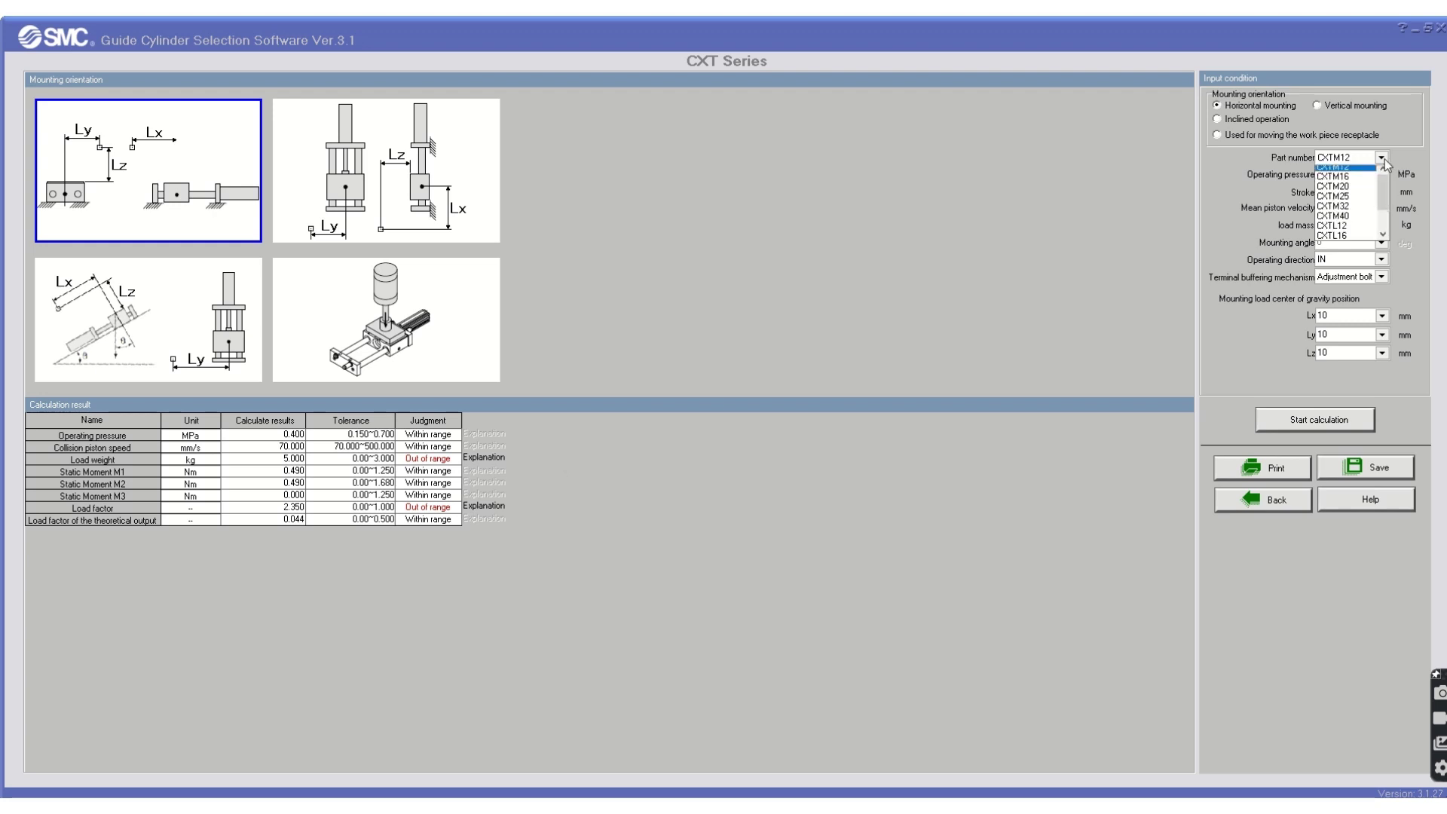
{"action": "left_click", "coordinate": [1338, 191]}
{"action": "left_click", "coordinate": [1303, 422]}
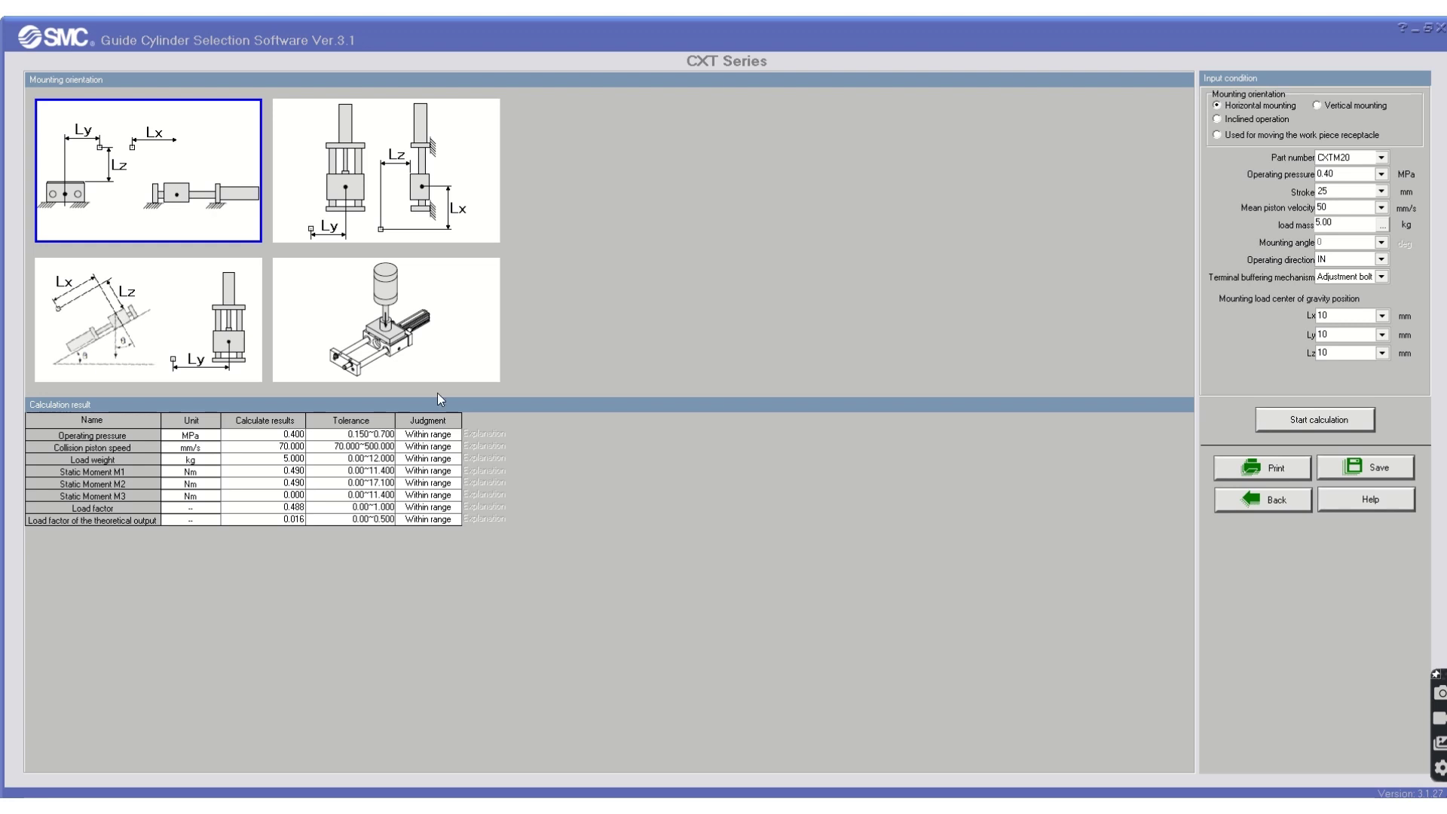
Run the CXTM20 calculation for vertical mounting, inclined operation at 15 degrees, and moving the work piece receptacle.
{"action": "left_click", "coordinate": [386, 214]}
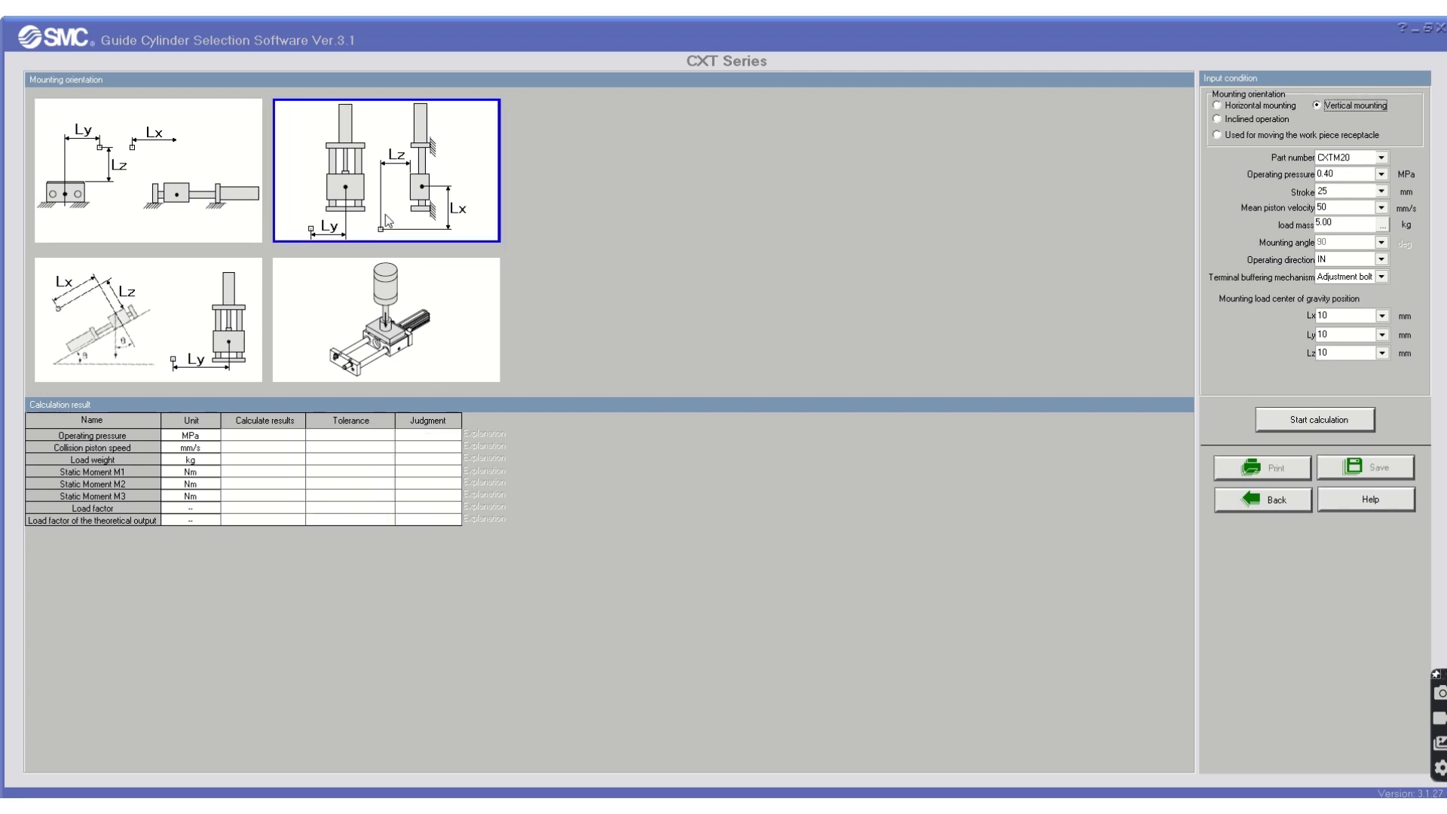
{"action": "left_click", "coordinate": [1274, 419]}
{"action": "left_click", "coordinate": [160, 336]}
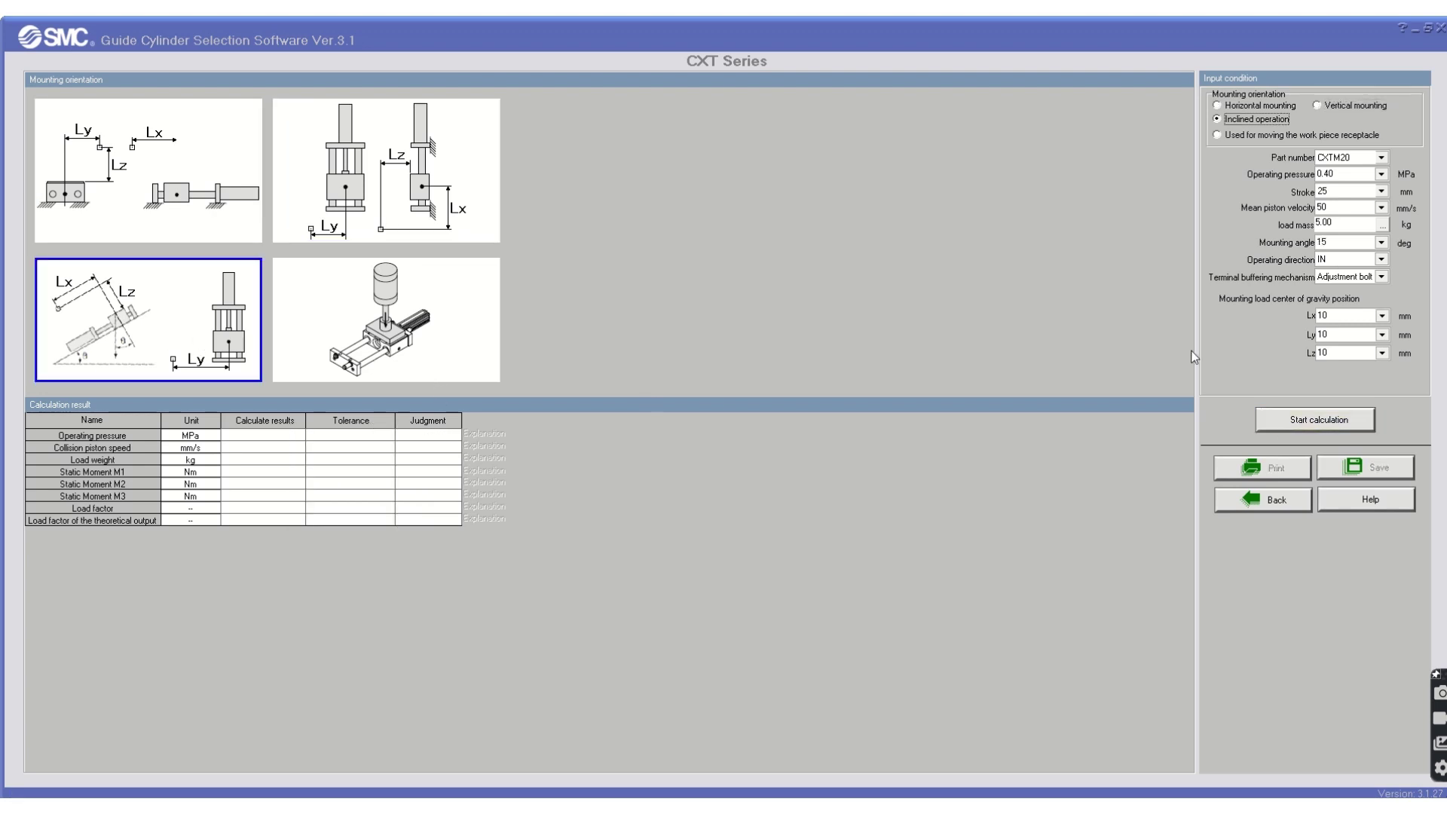
{"action": "left_click", "coordinate": [1292, 418]}
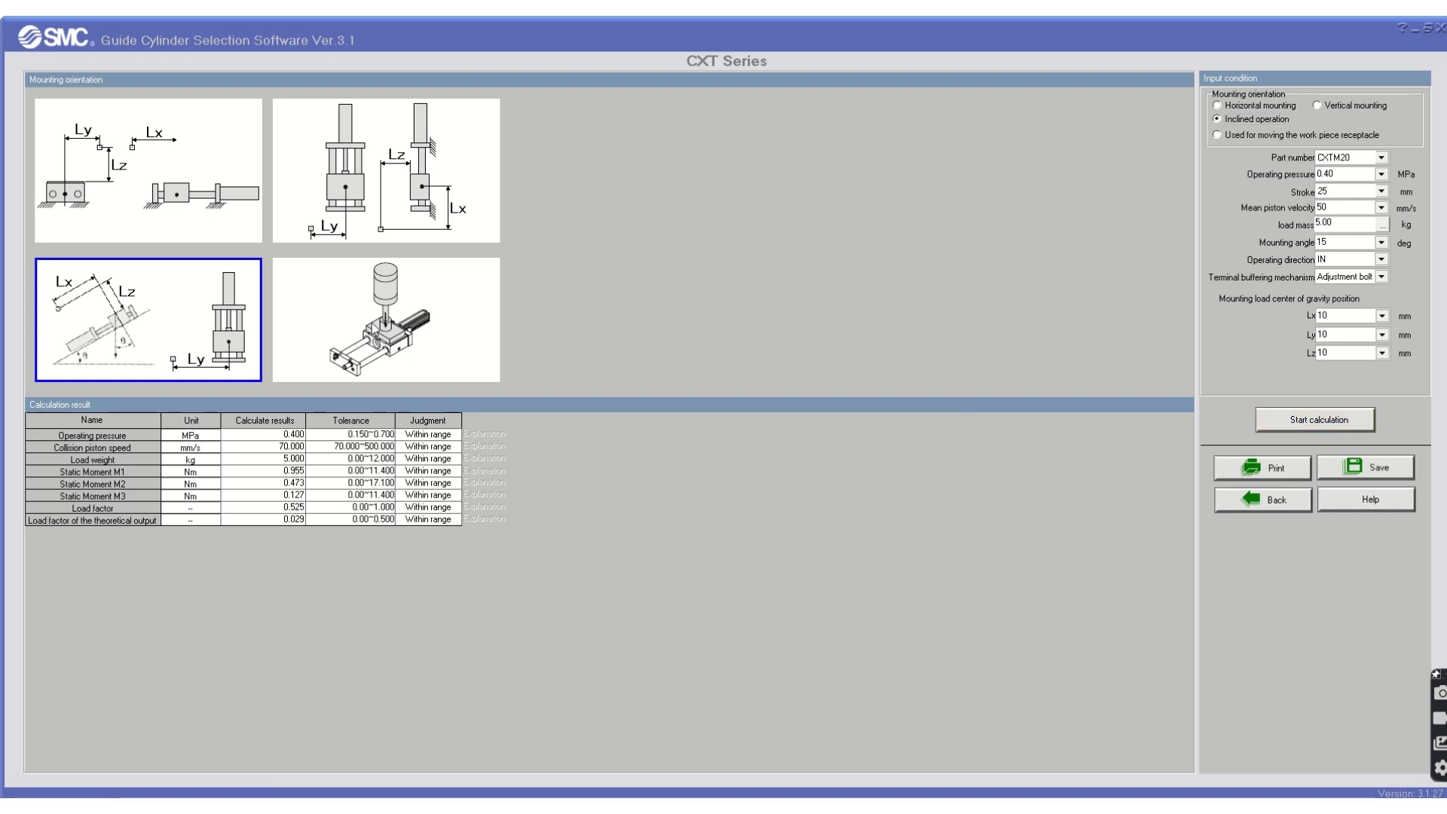
{"action": "left_click", "coordinate": [356, 322]}
{"action": "left_click", "coordinate": [1309, 417]}
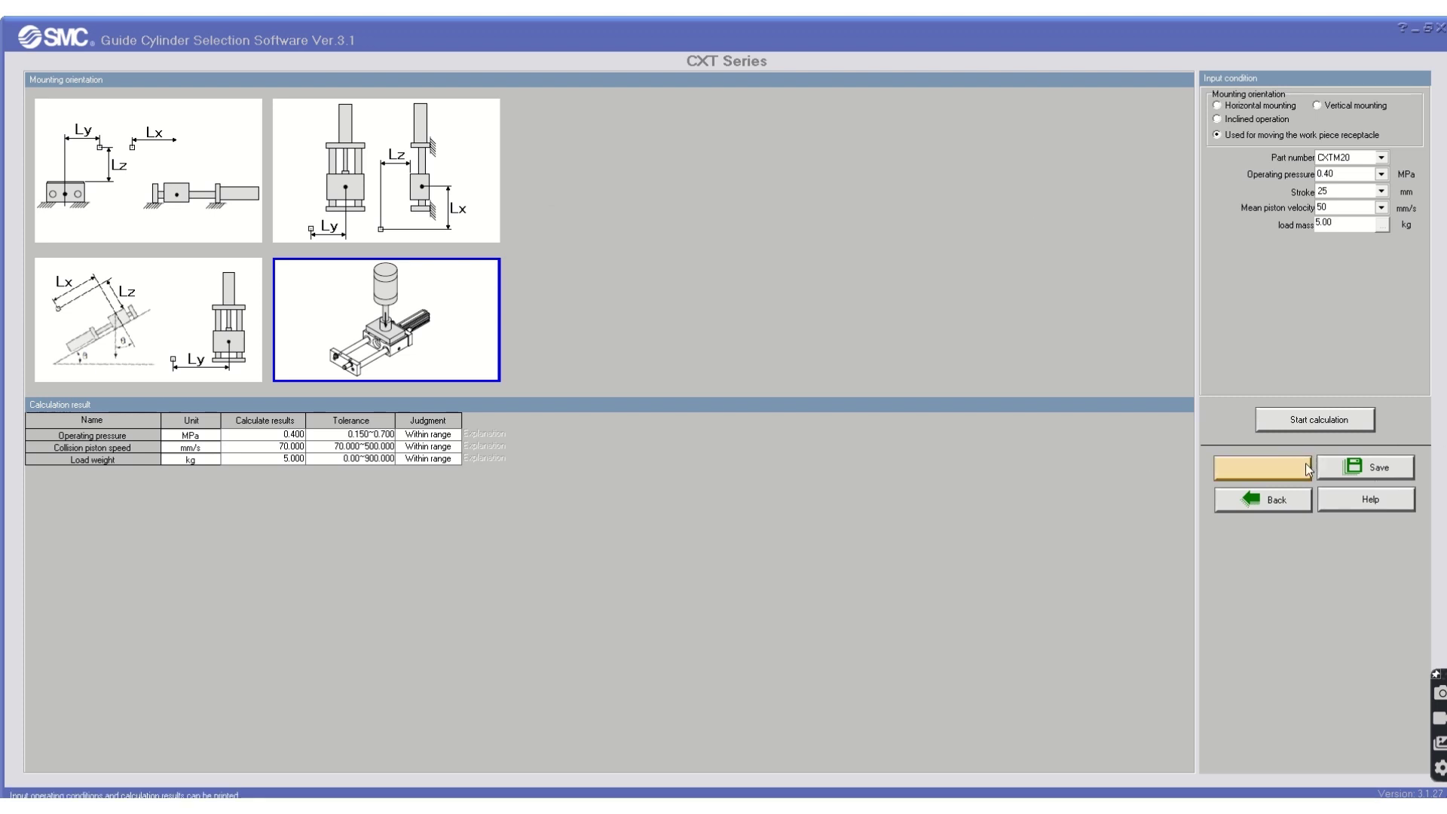
Return to the series list, open the history of saved selection files, and close it without opening a file.
{"action": "left_click", "coordinate": [1265, 507]}
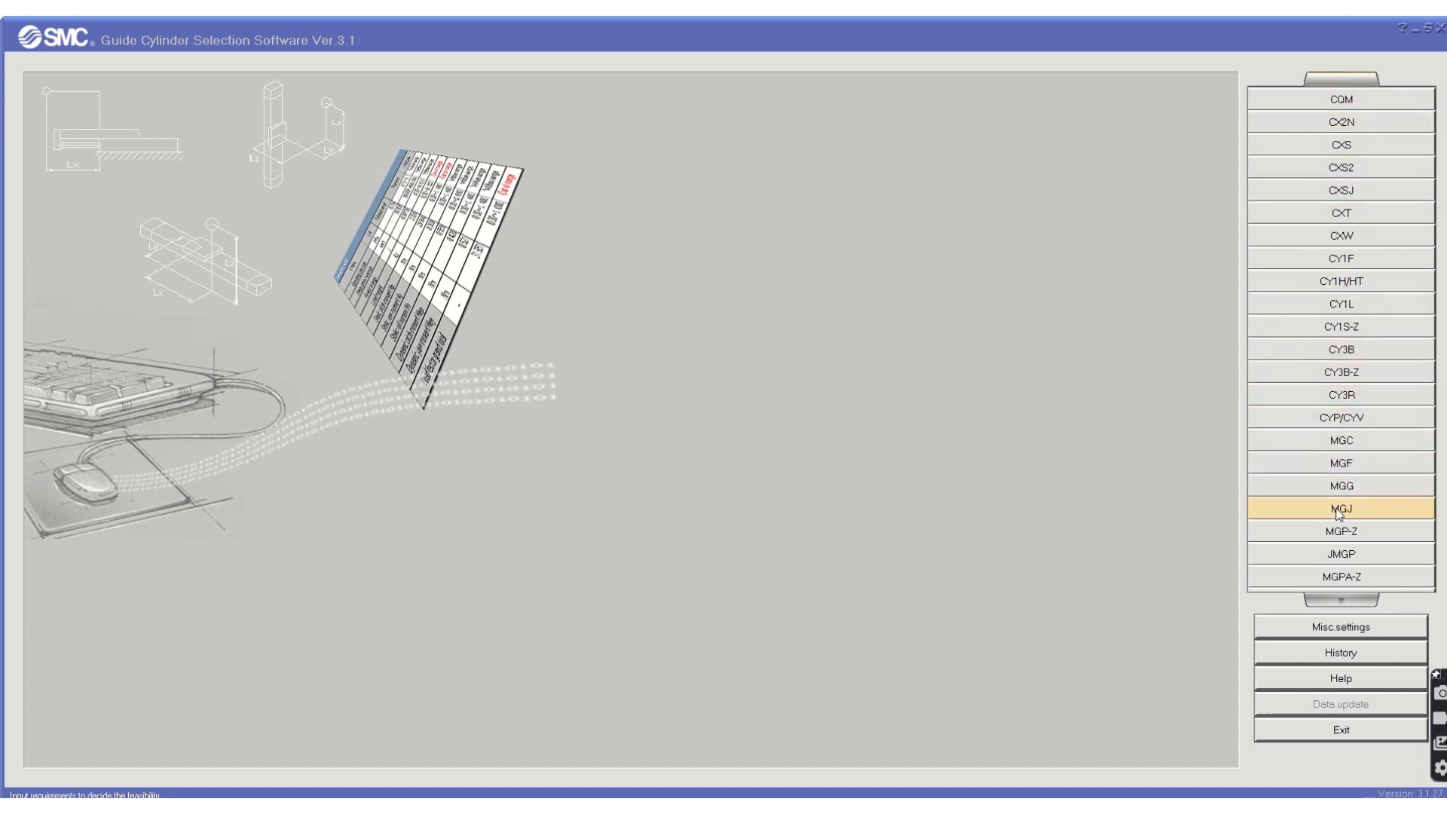
{"action": "left_click", "coordinate": [1328, 658]}
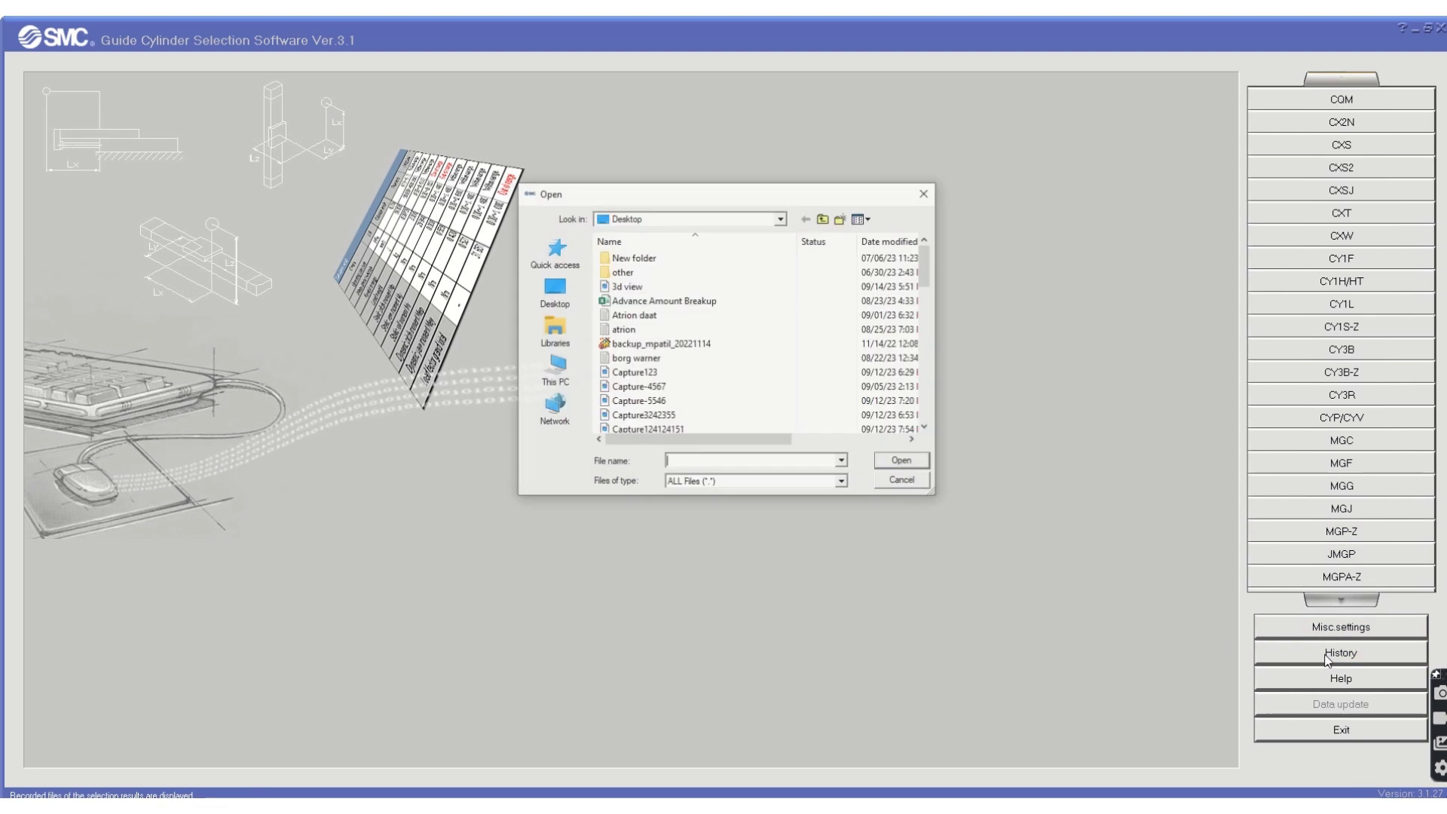
{"action": "left_click", "coordinate": [923, 194]}
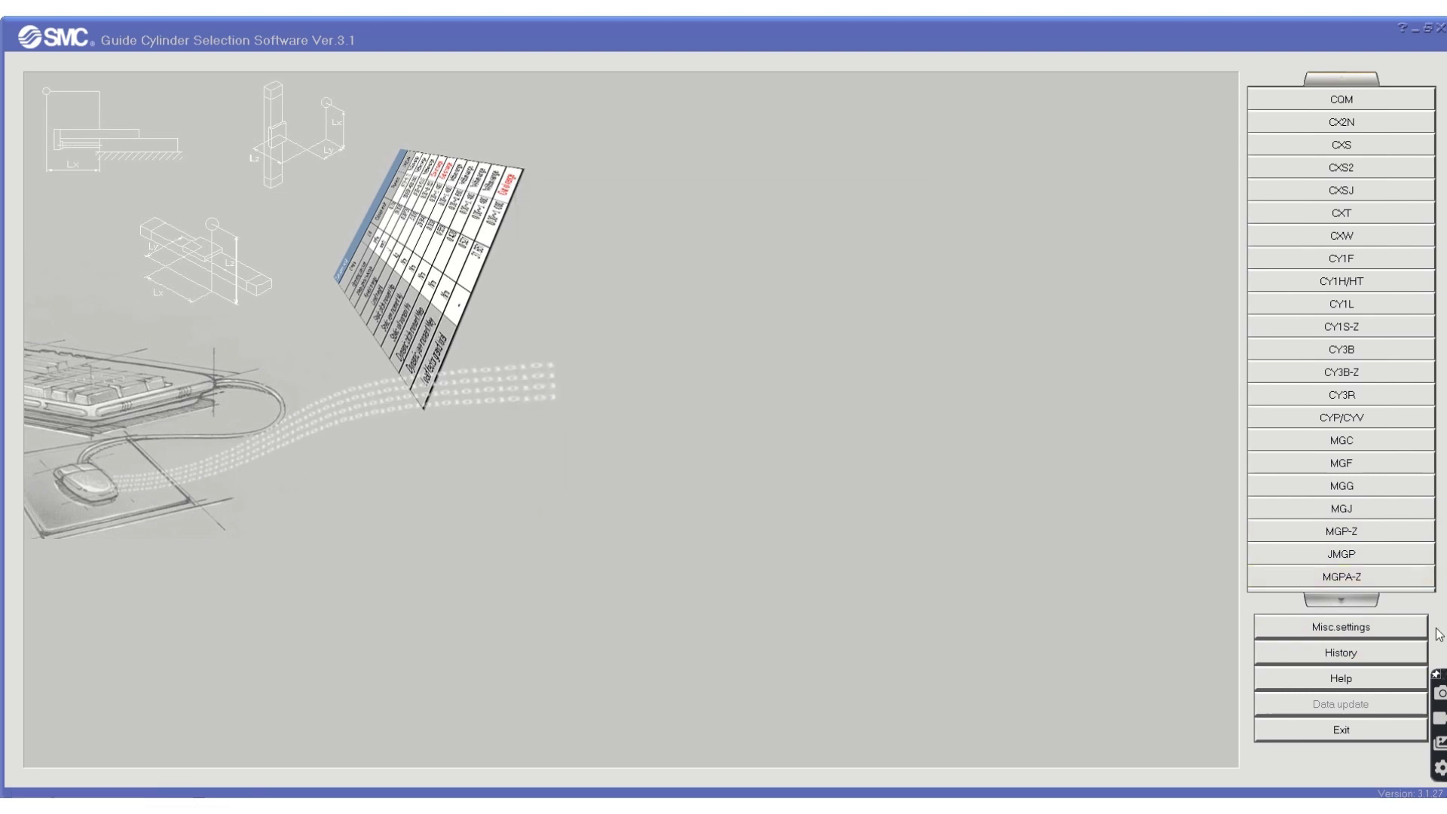
Open the miscellaneous settings and view the selectable series and the operating pressure units for CQM, keeping MPa.
{"action": "left_click", "coordinate": [1359, 631]}
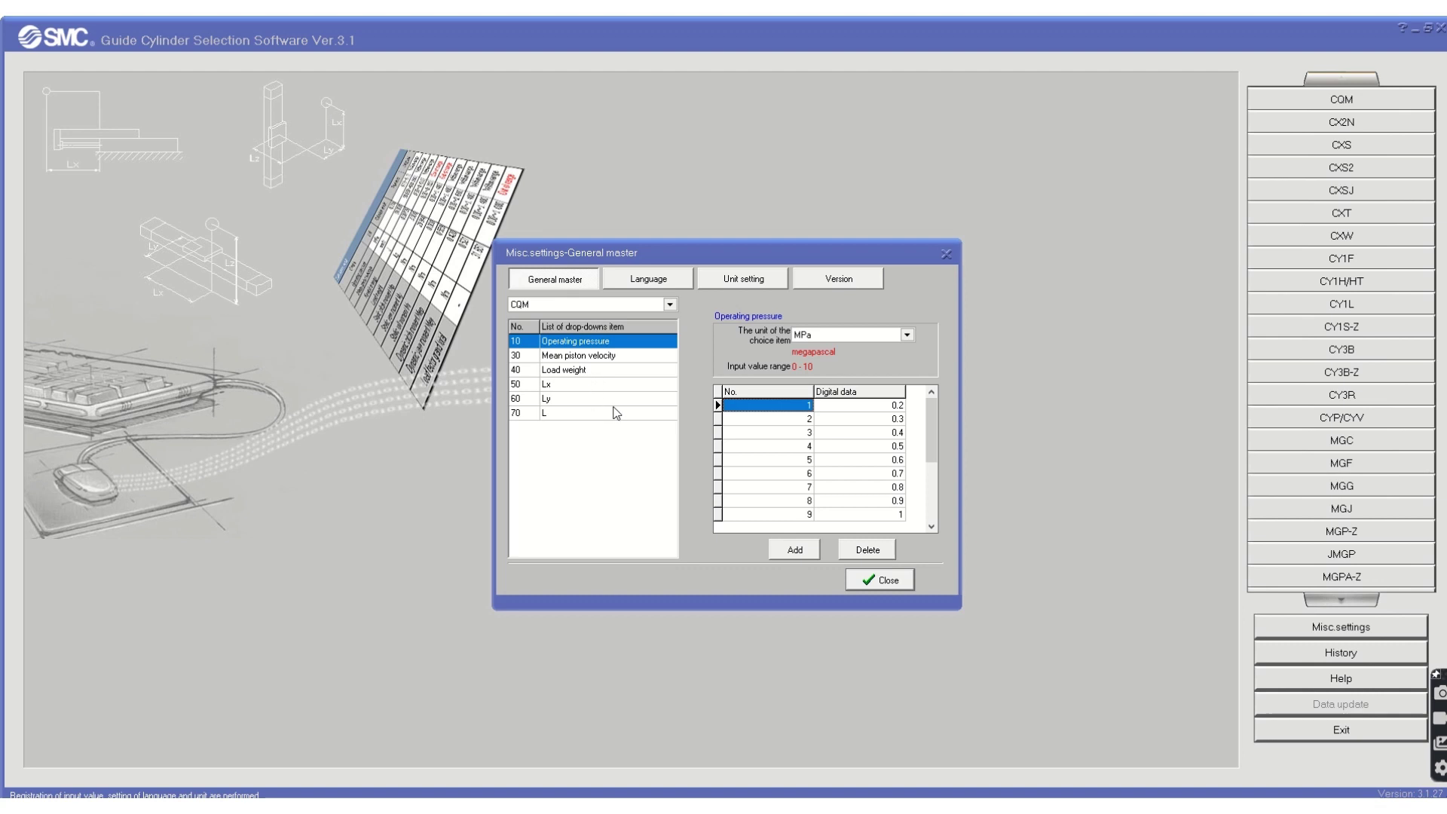
{"action": "left_click", "coordinate": [671, 305]}
{"action": "left_click", "coordinate": [671, 305]}
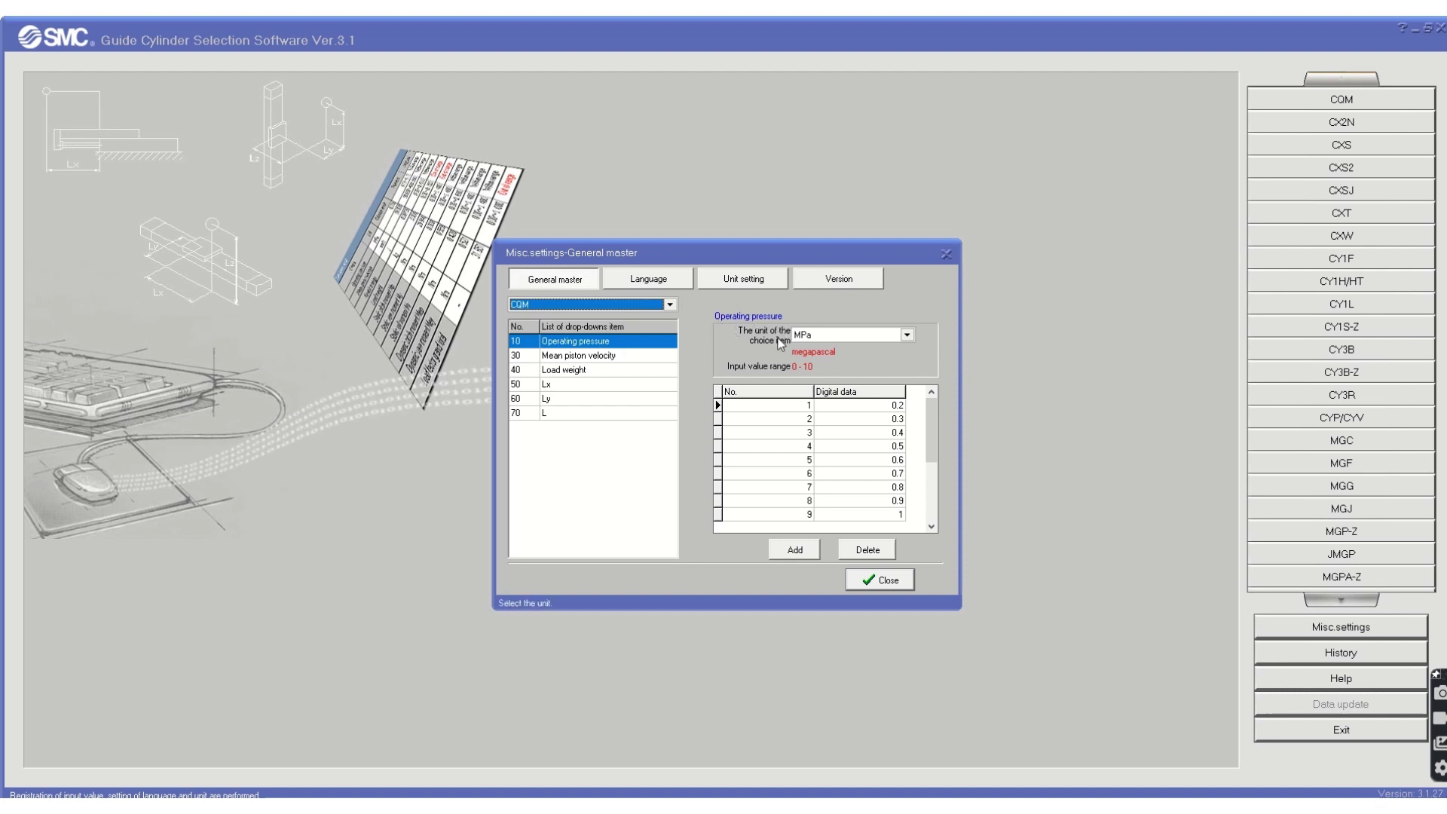
{"action": "left_click", "coordinate": [903, 336]}
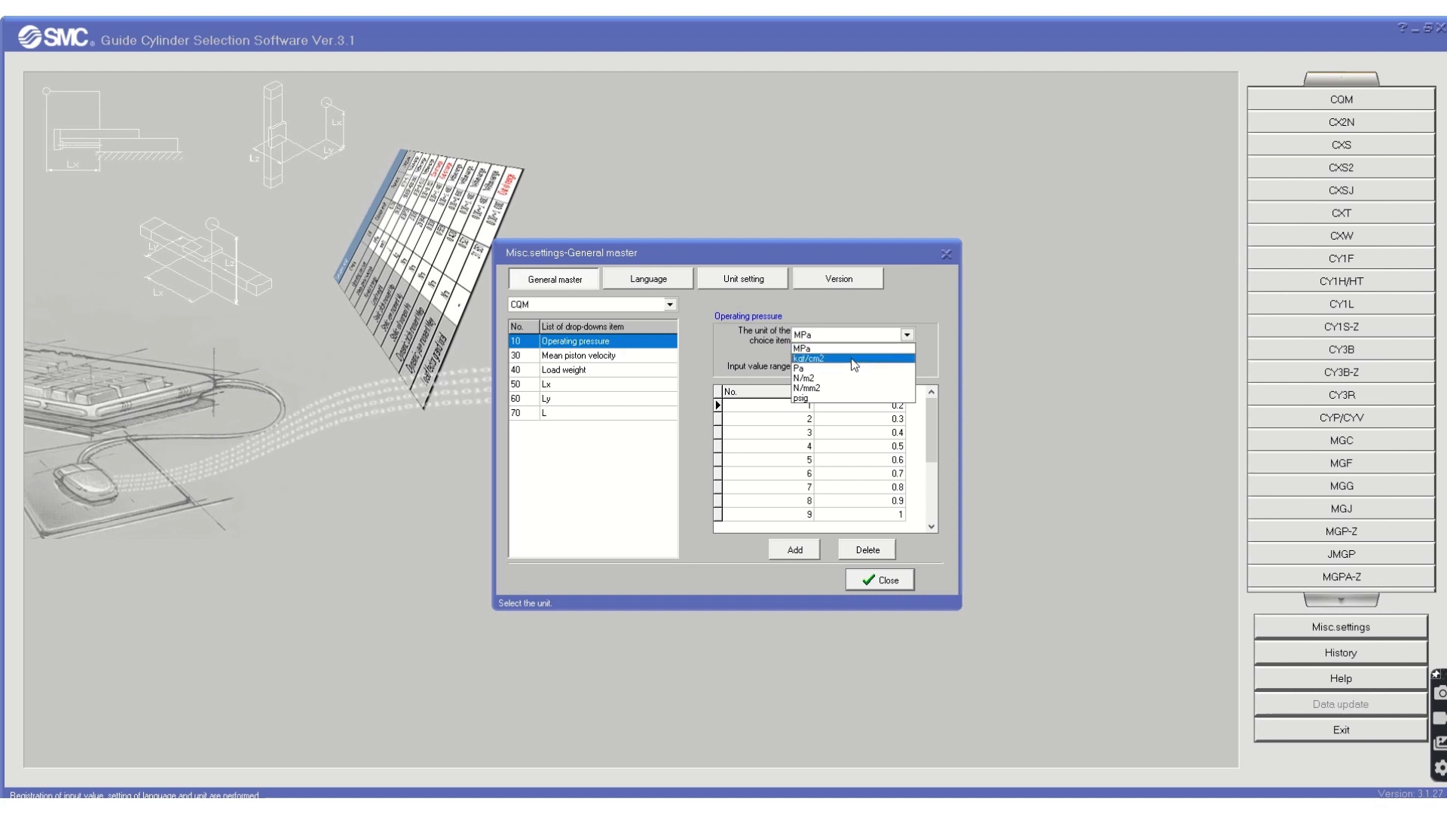
{"action": "left_click", "coordinate": [906, 297]}
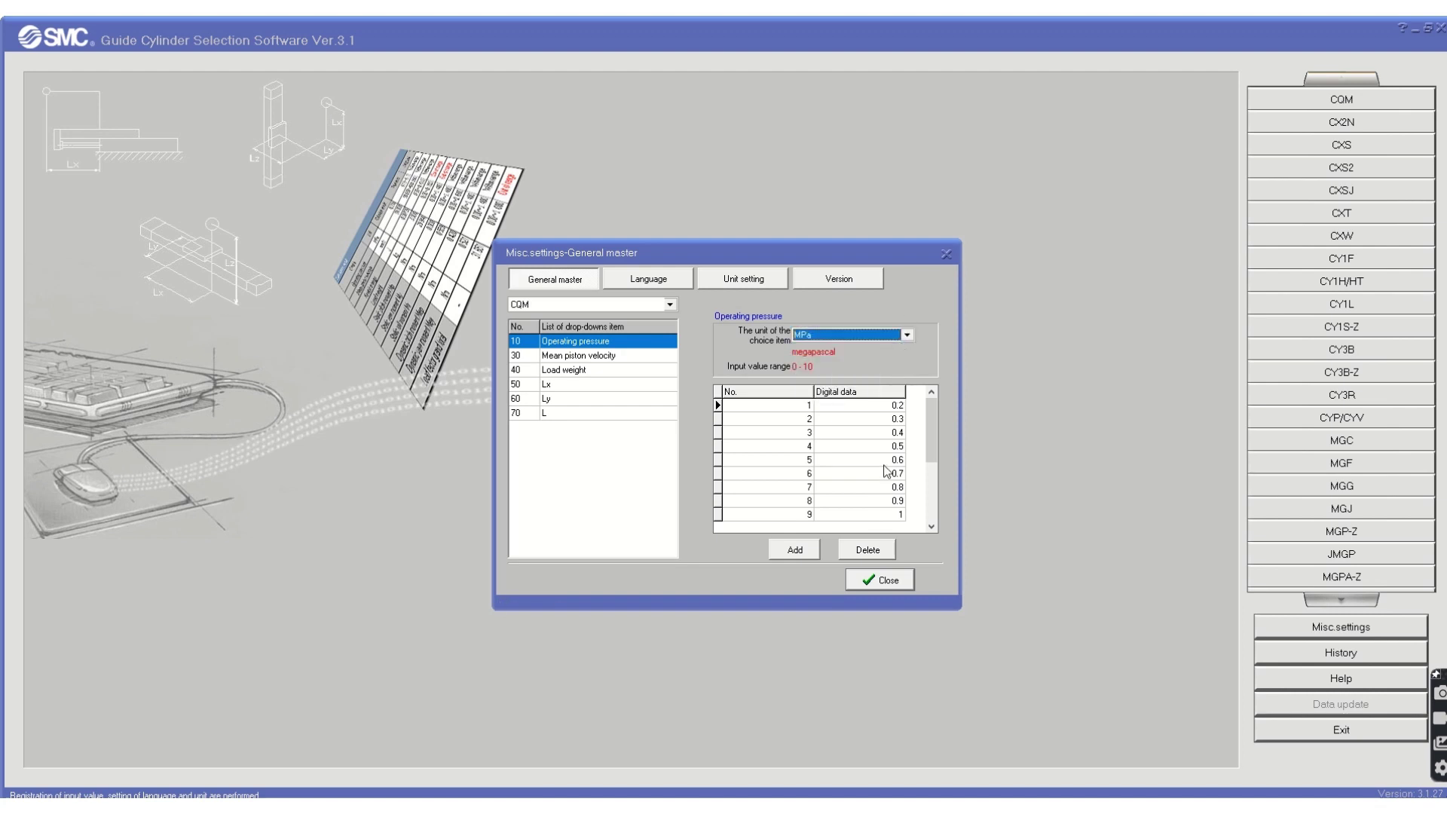
Review the language, unit and version settings, return to the general master settings, and close the miscellaneous settings without changing anything.
{"action": "left_click", "coordinate": [635, 284]}
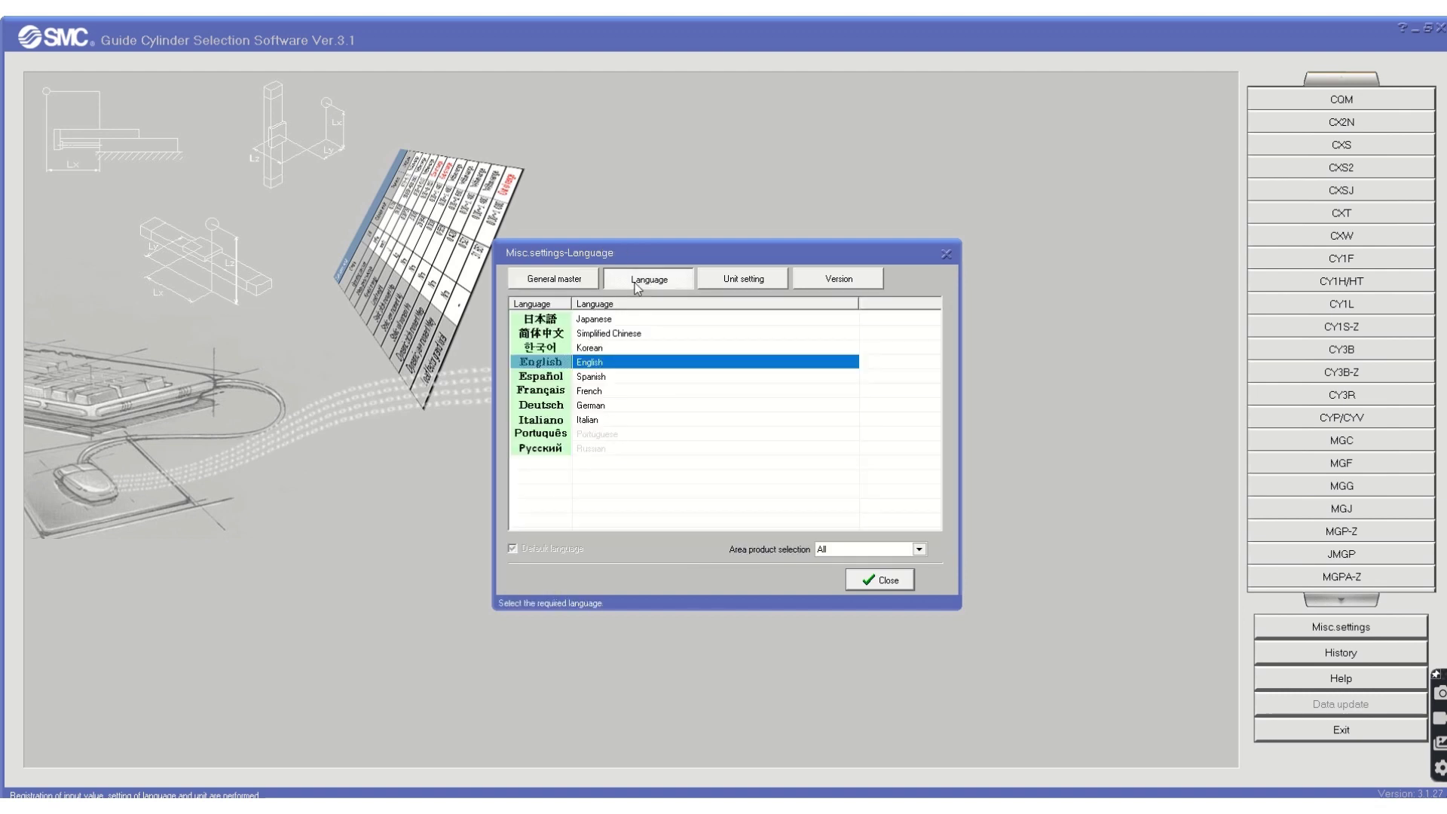
{"action": "left_click", "coordinate": [750, 281]}
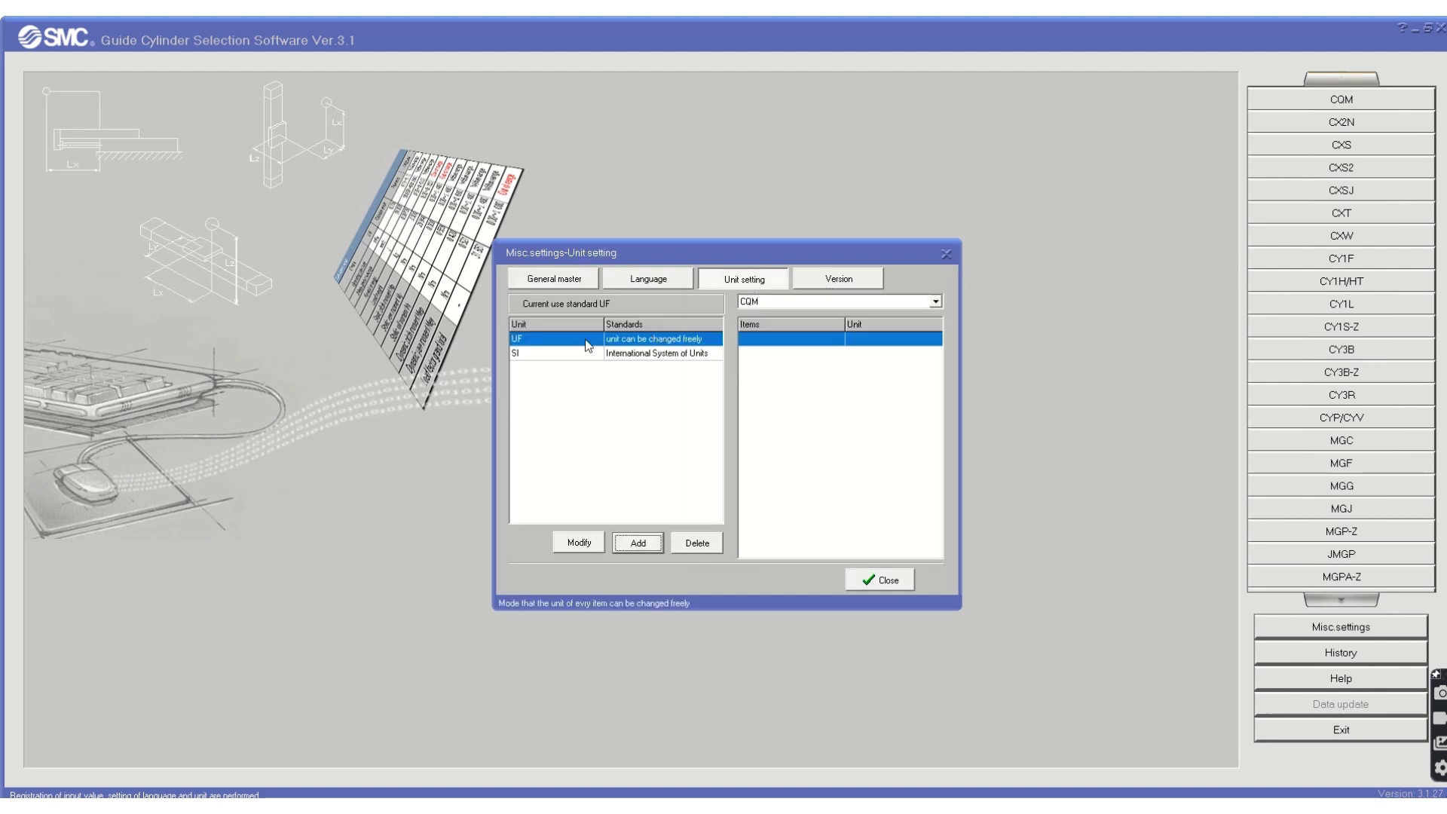
{"action": "left_click", "coordinate": [838, 281]}
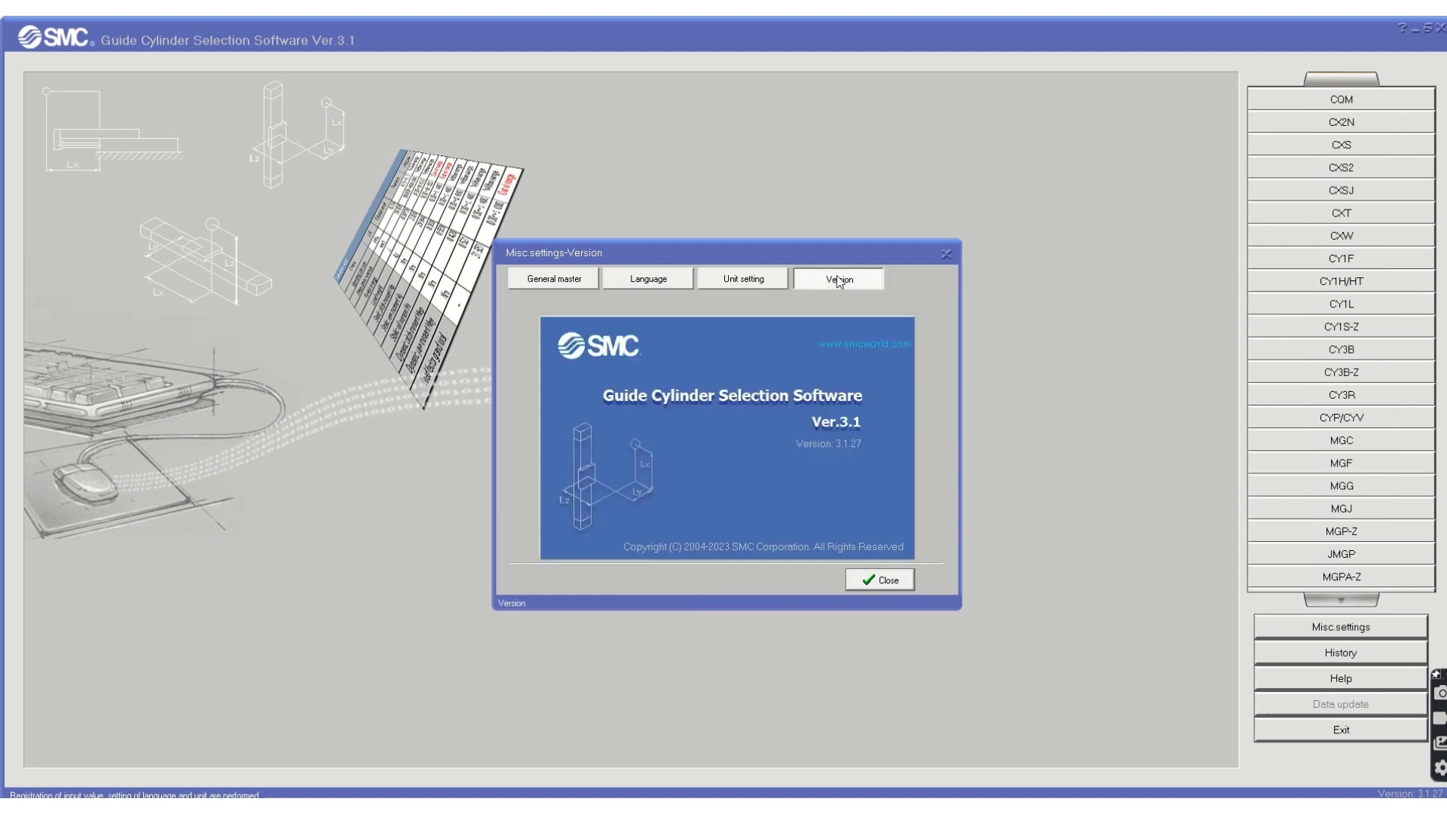
{"action": "left_click", "coordinate": [564, 283]}
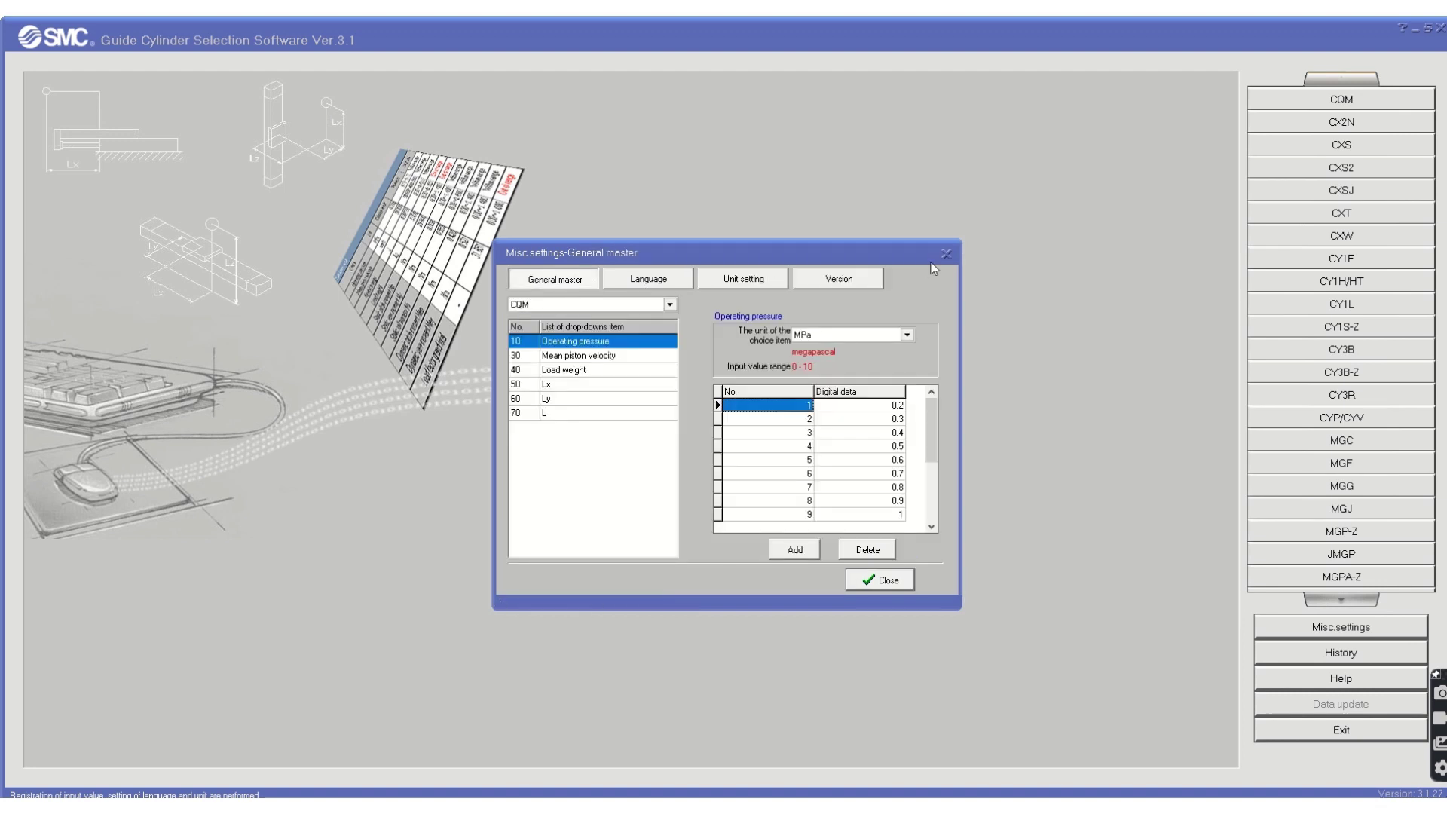
{"action": "left_click", "coordinate": [946, 255]}
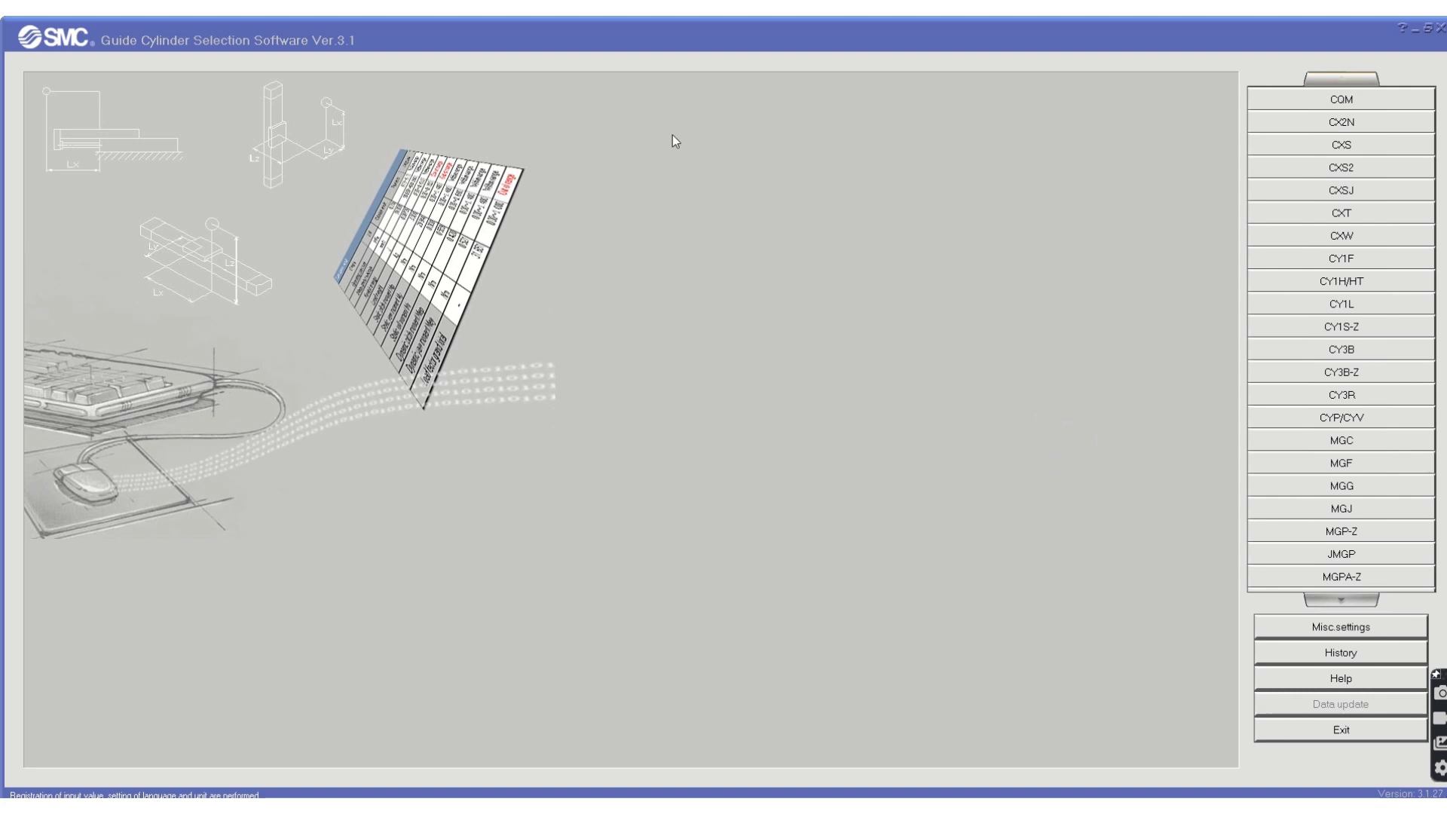
{"action": "mouse_move", "coordinate": [670, 17]}
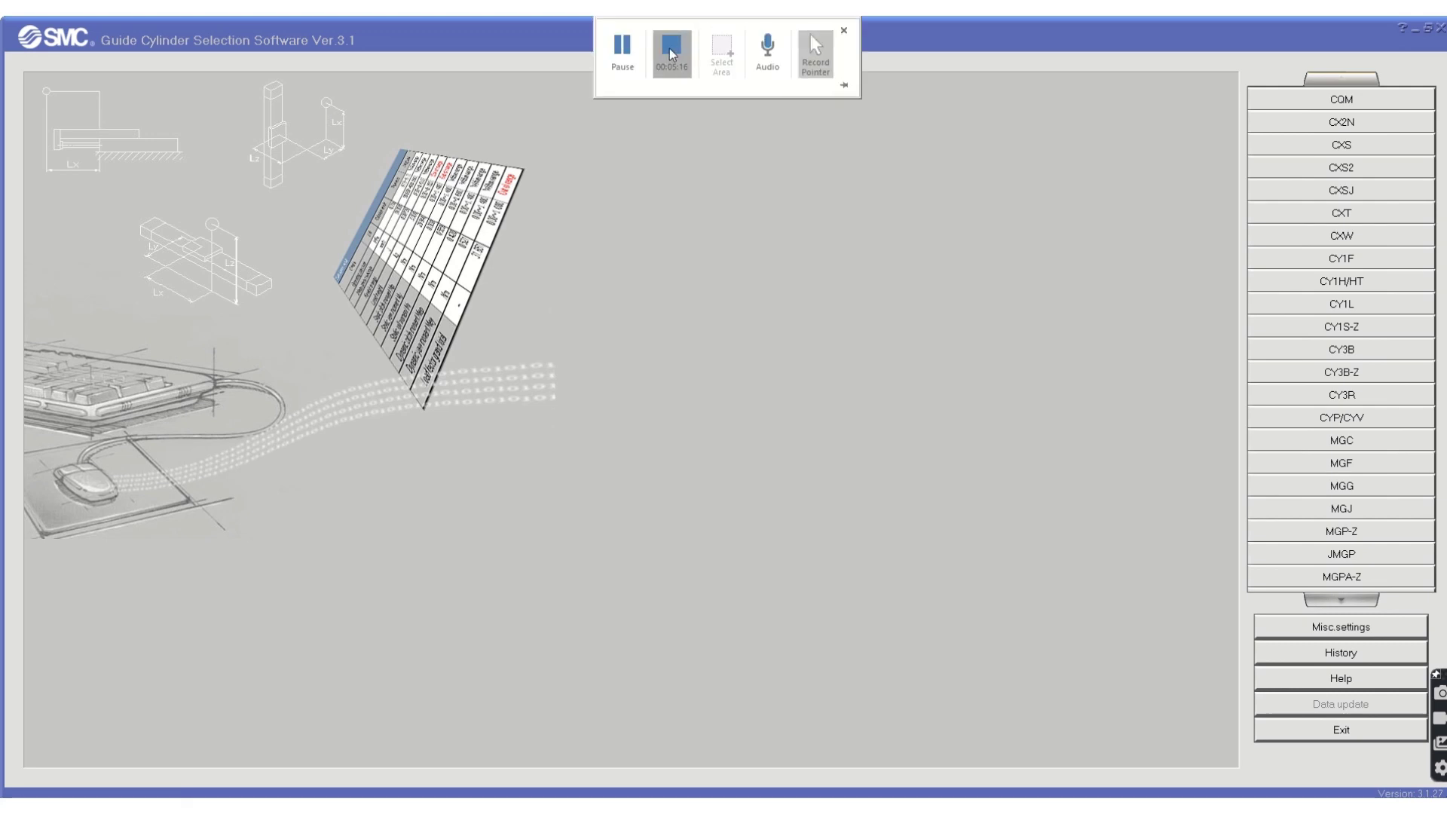